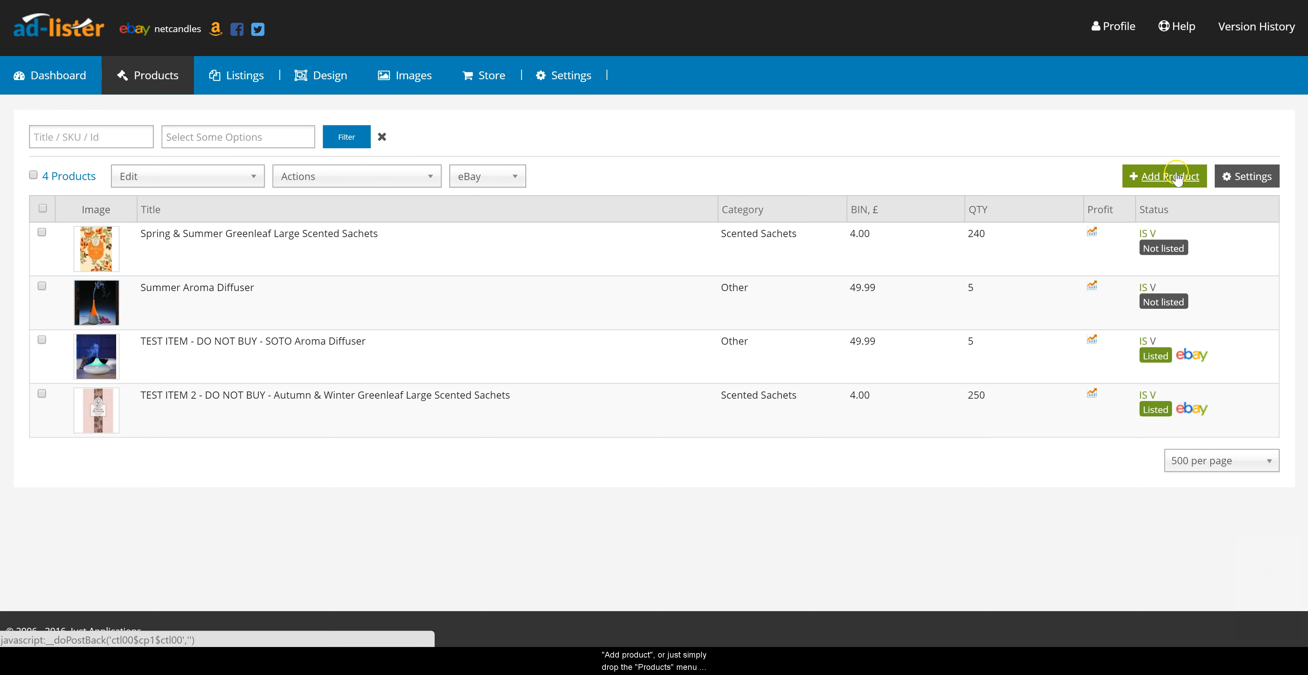
Step: Start a new product with the primary item category Home, Furniture & DIY > Home Decor > Candles & Tea Lights
mouse_move(160, 84)
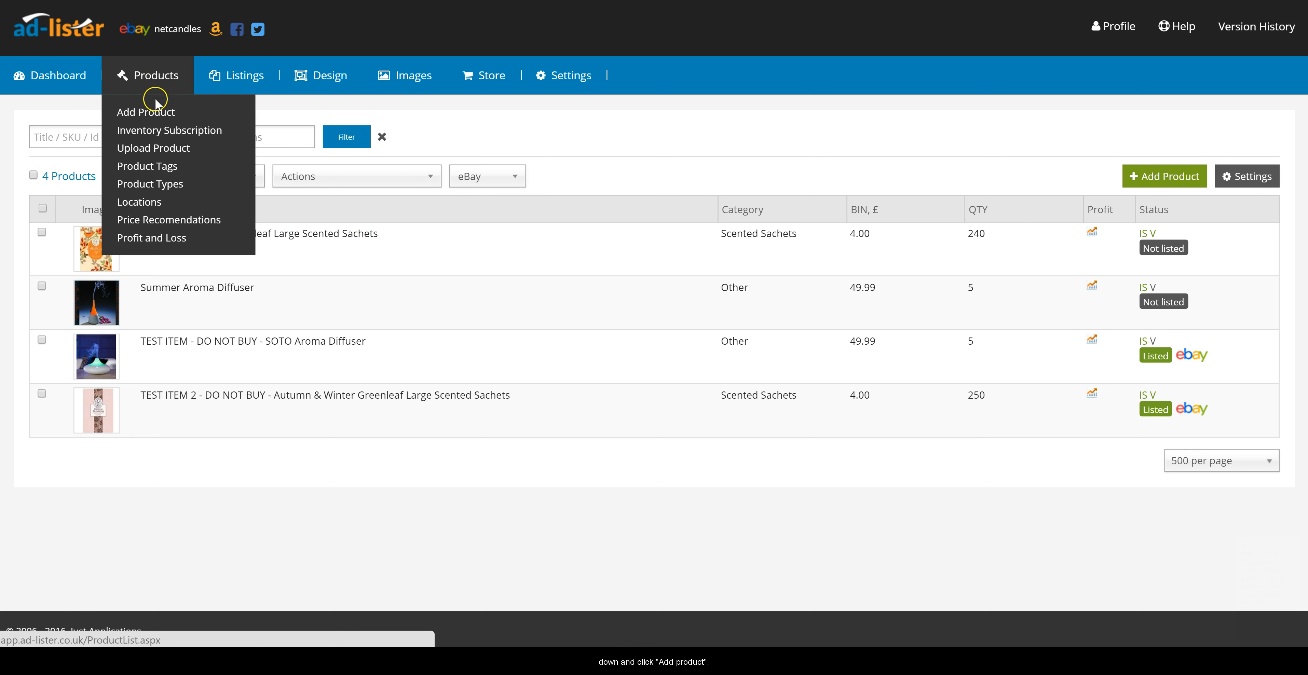
click(147, 112)
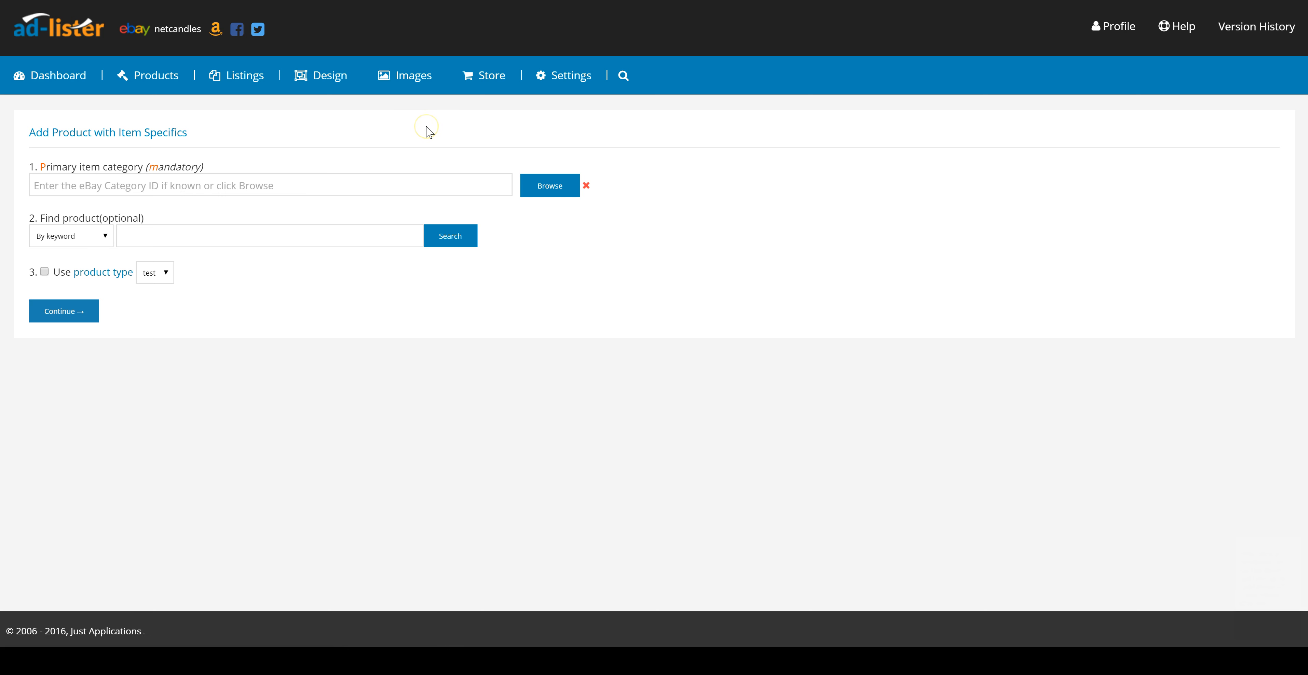
click(415, 133)
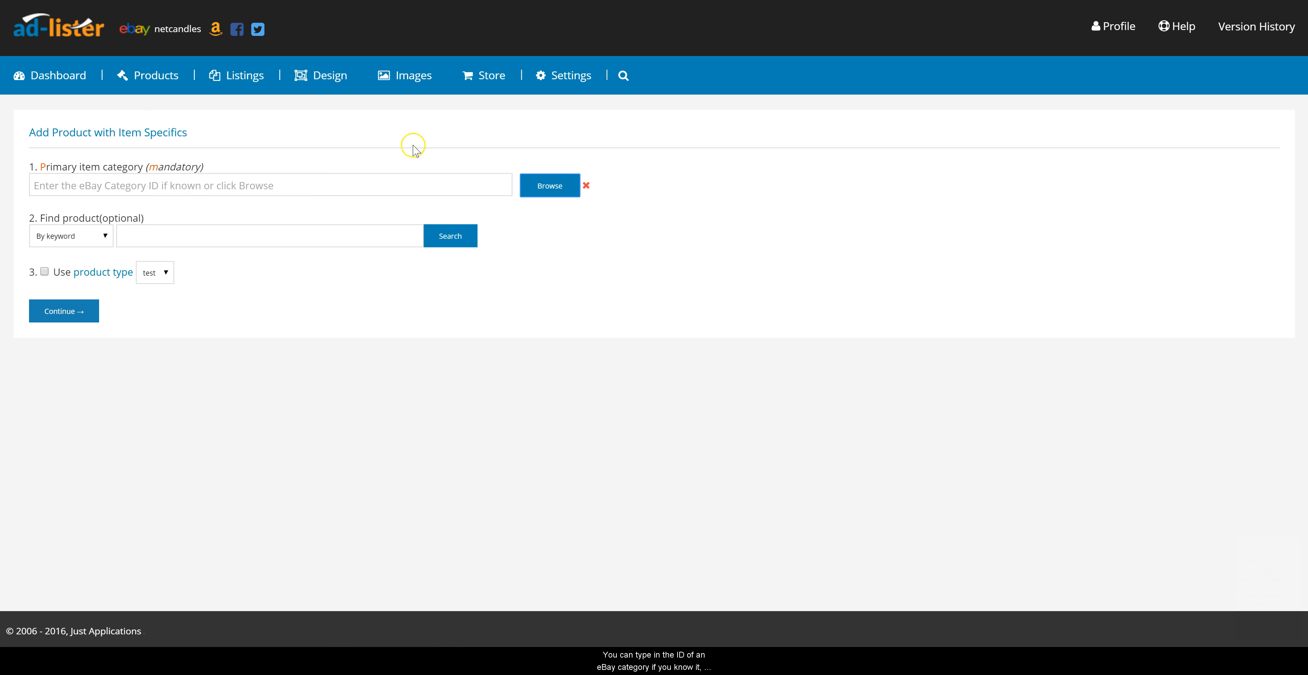
click(137, 185)
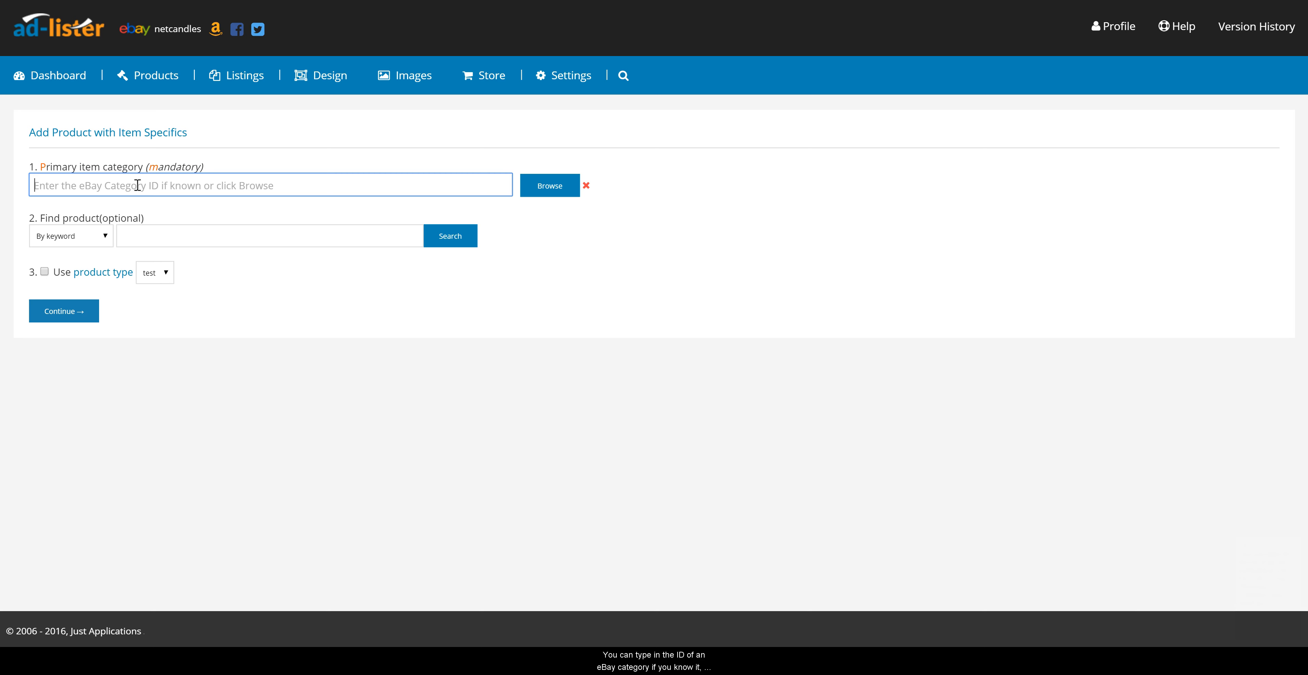
click(542, 190)
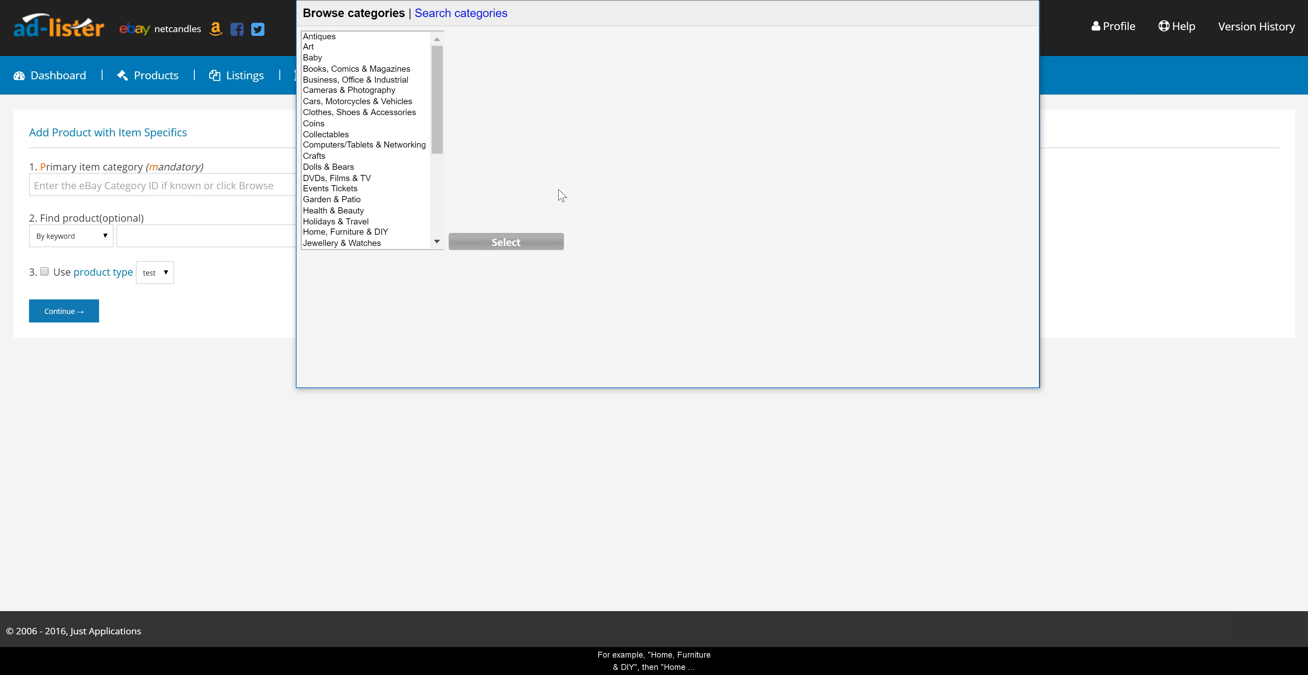
click(366, 233)
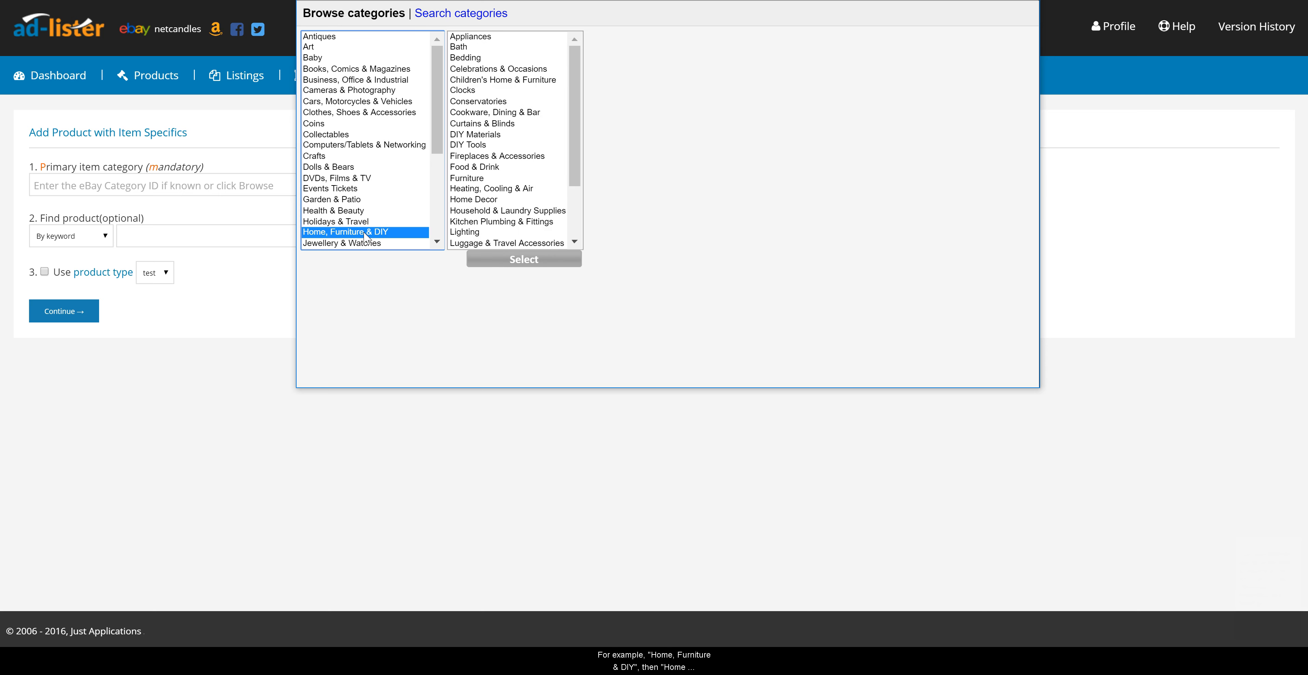
click(473, 200)
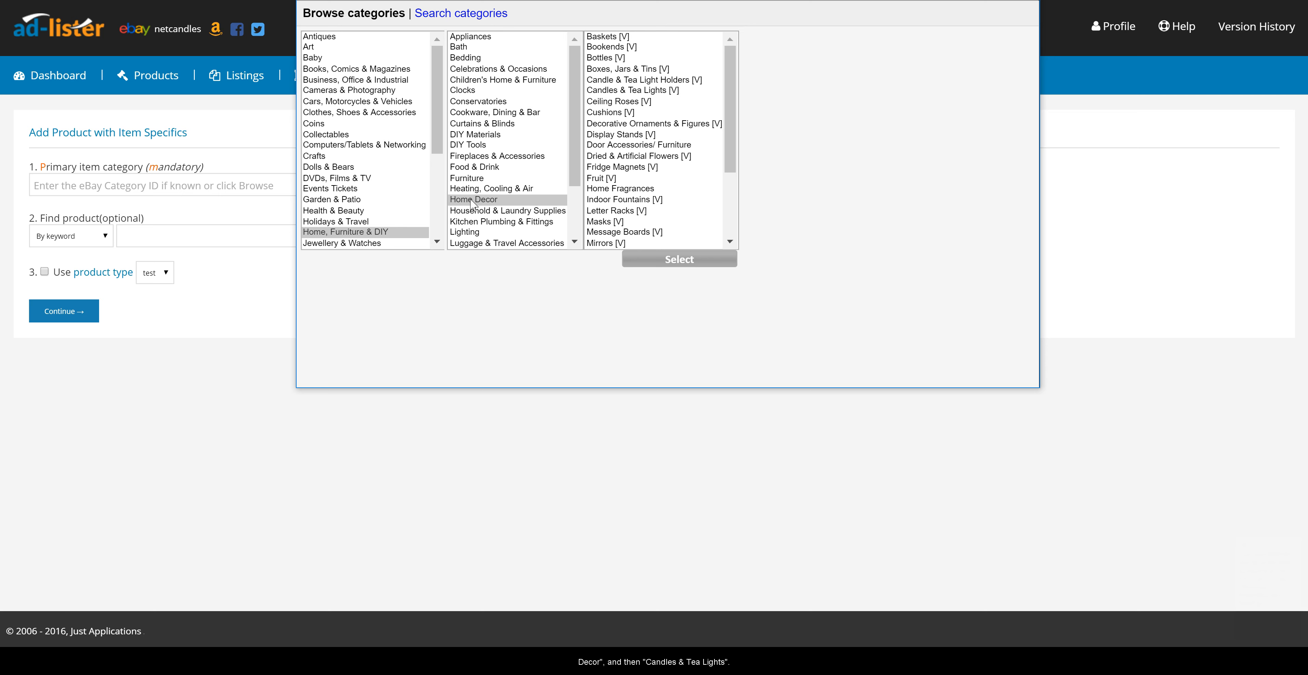
click(639, 91)
click(683, 255)
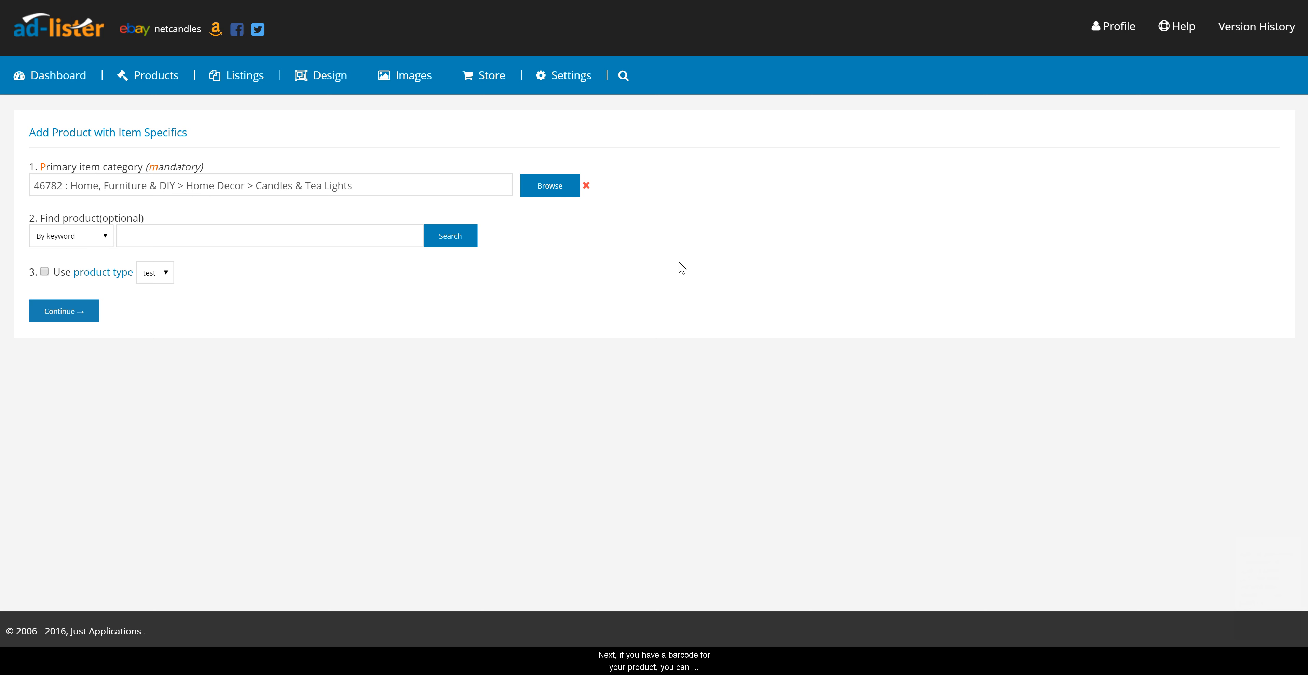
Step: Set the product lookup to EAN with the value "Does not apply" and continue to the product details form
click(105, 237)
click(66, 271)
click(159, 236)
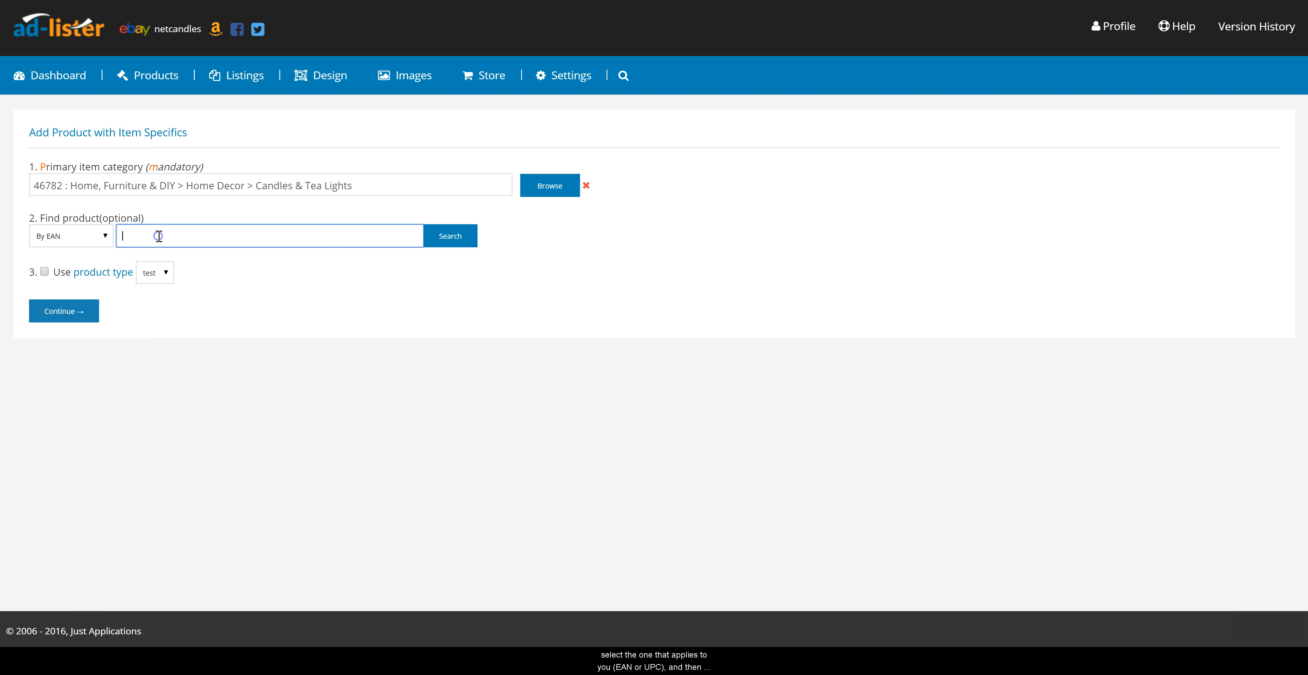
text(Does not apply)
click(161, 257)
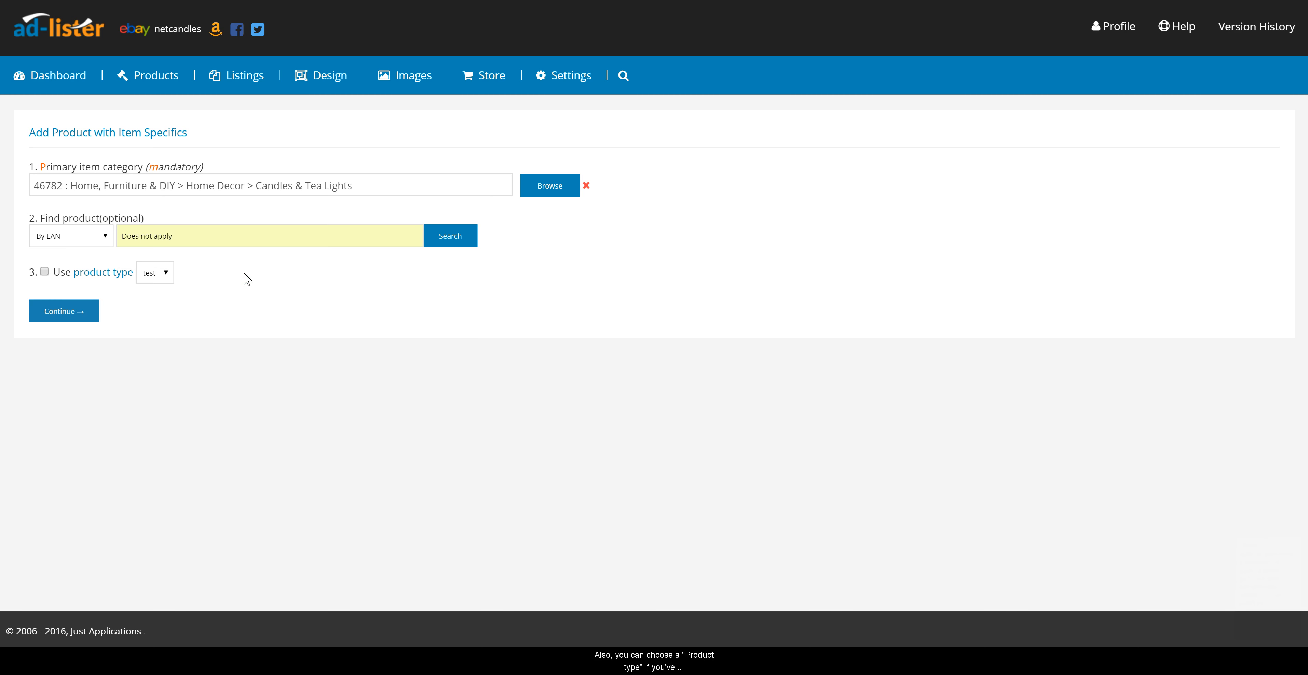
click(44, 273)
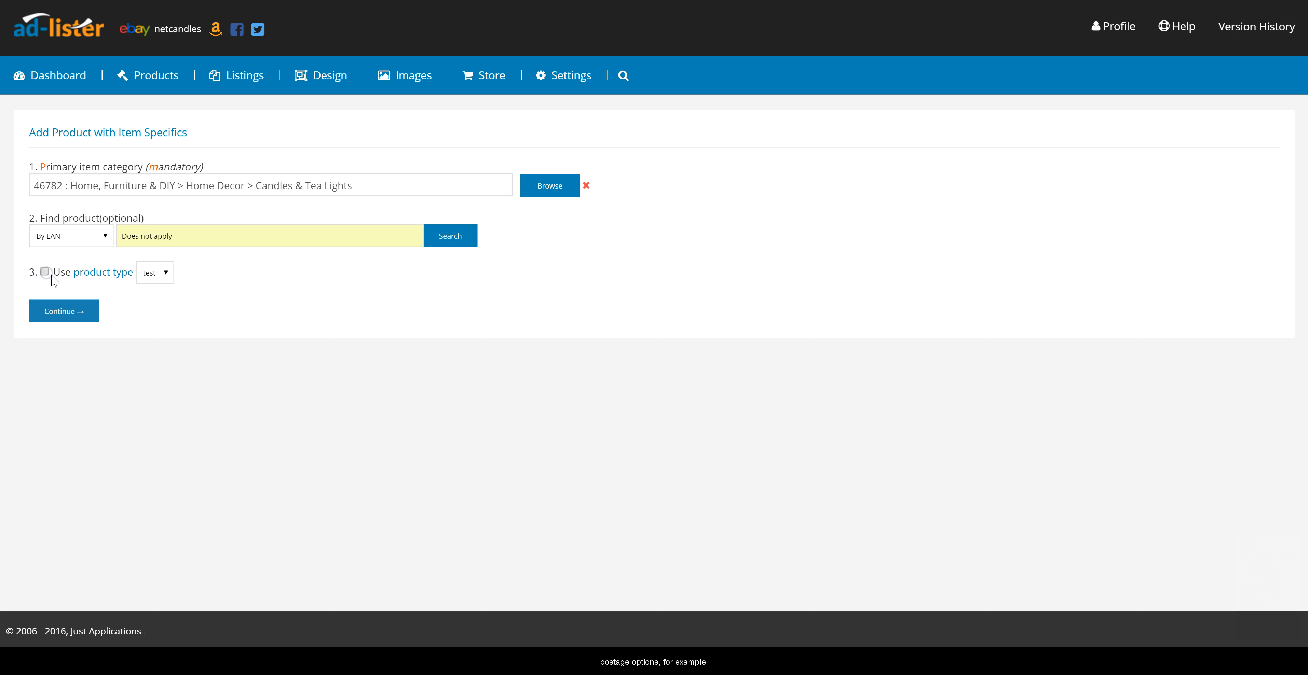
click(61, 311)
click(63, 317)
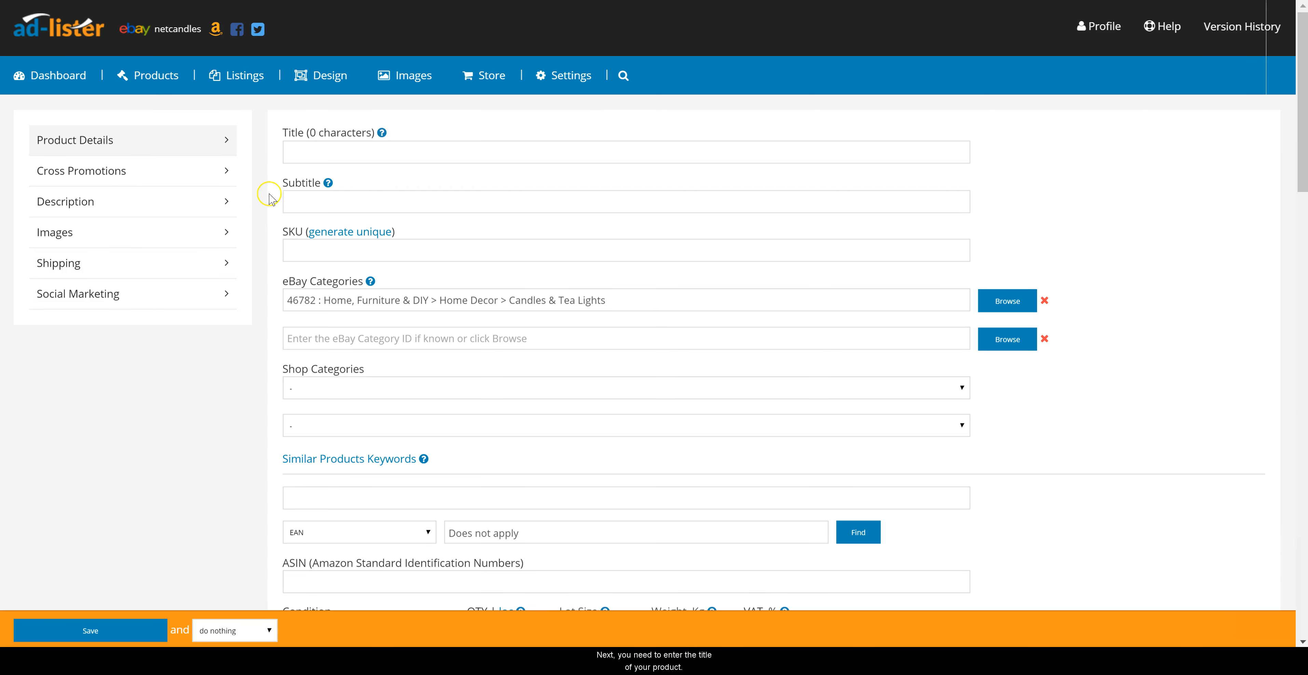
Step: Enter the title "Summer Greenleaf Large Scented Sachets" and the subtitle "Fresh scent"
click(311, 152)
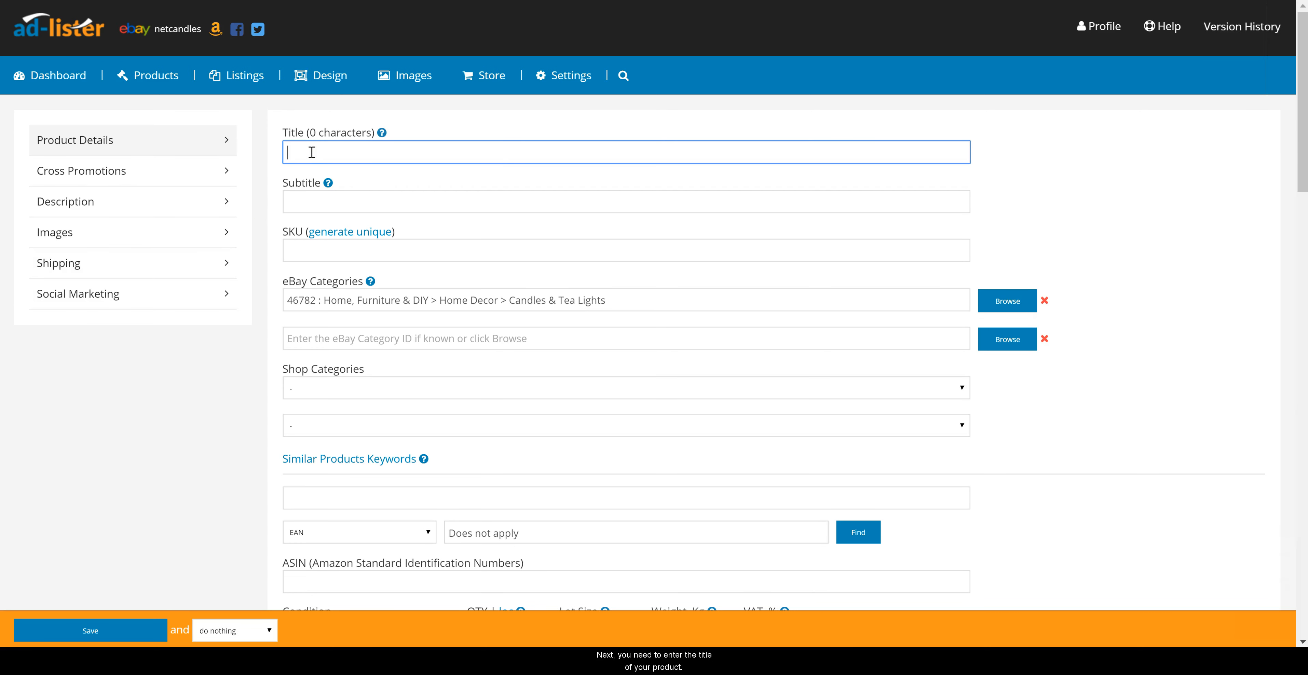
text(Summer Greenleaf Large Scented Sachets)
key(alt+Tab)
key(Tab)
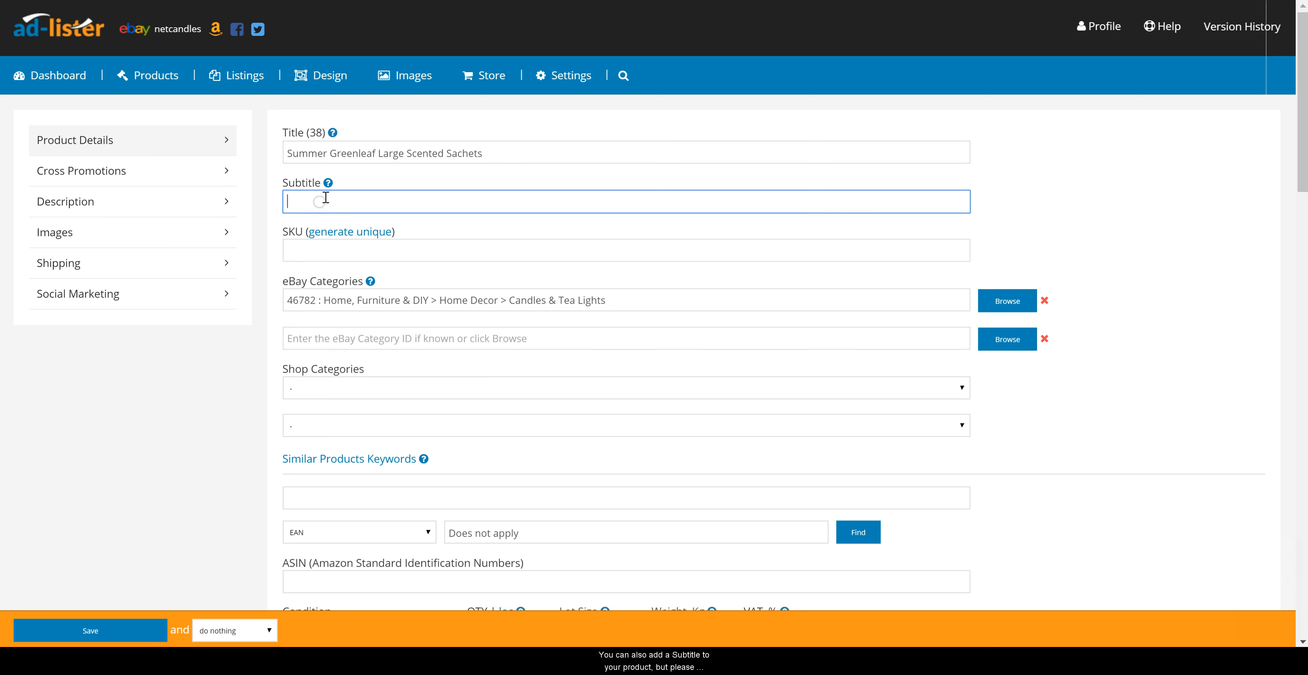
text(Fresh scent)
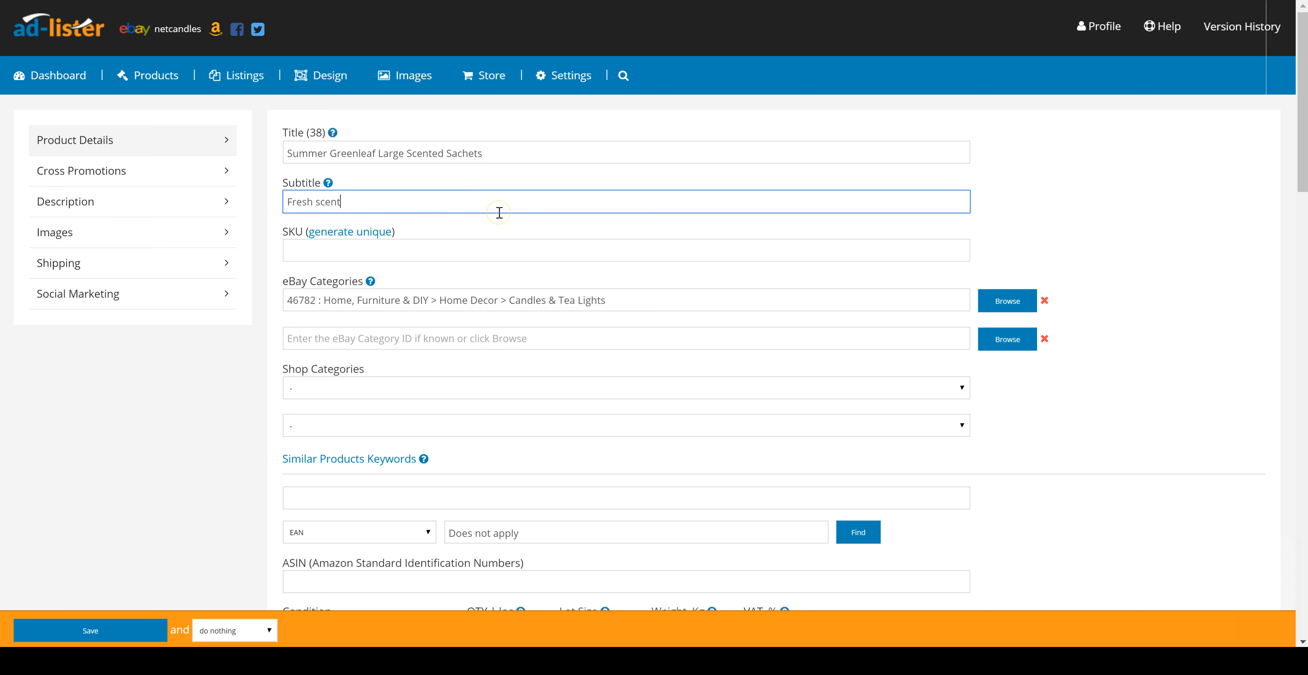
key(alt+Tab)
Step: Set the product's SKU to product-1
click(399, 246)
text(product-1)
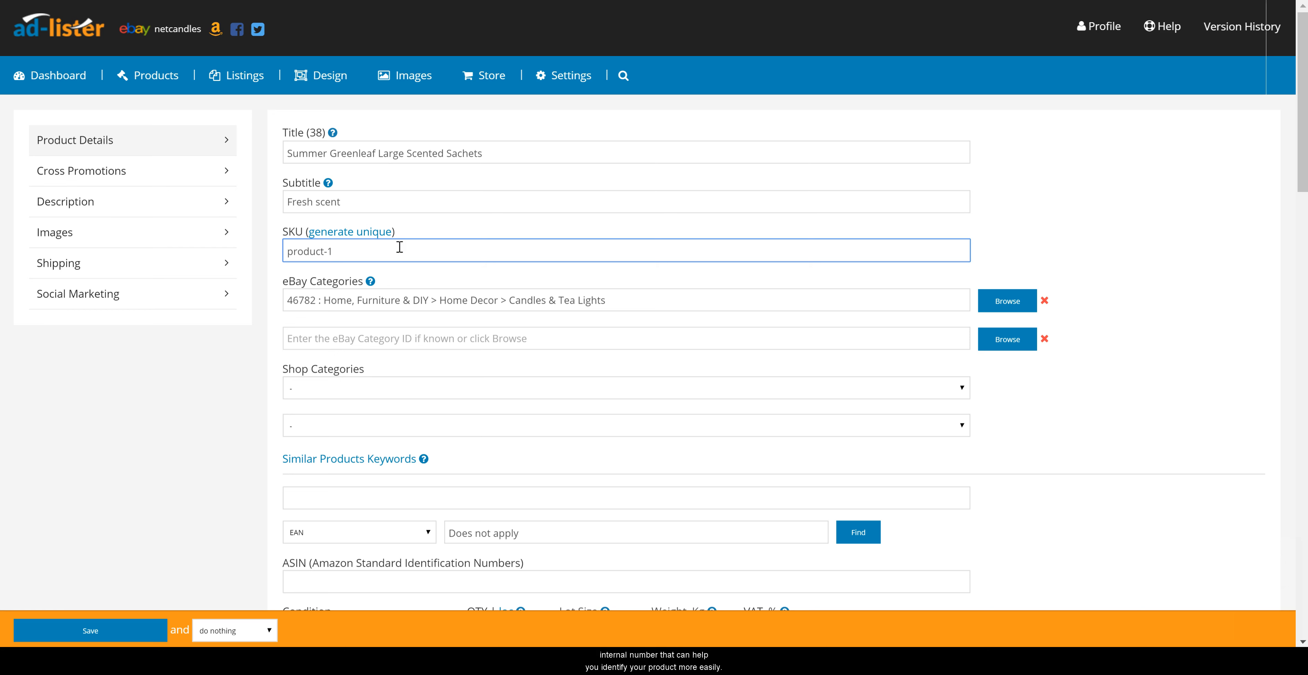
key(alt+Tab)
Step: Assign the first shop category Greenleaf Envelope Sachets and enter greenleaf as the similar products keyword
click(414, 303)
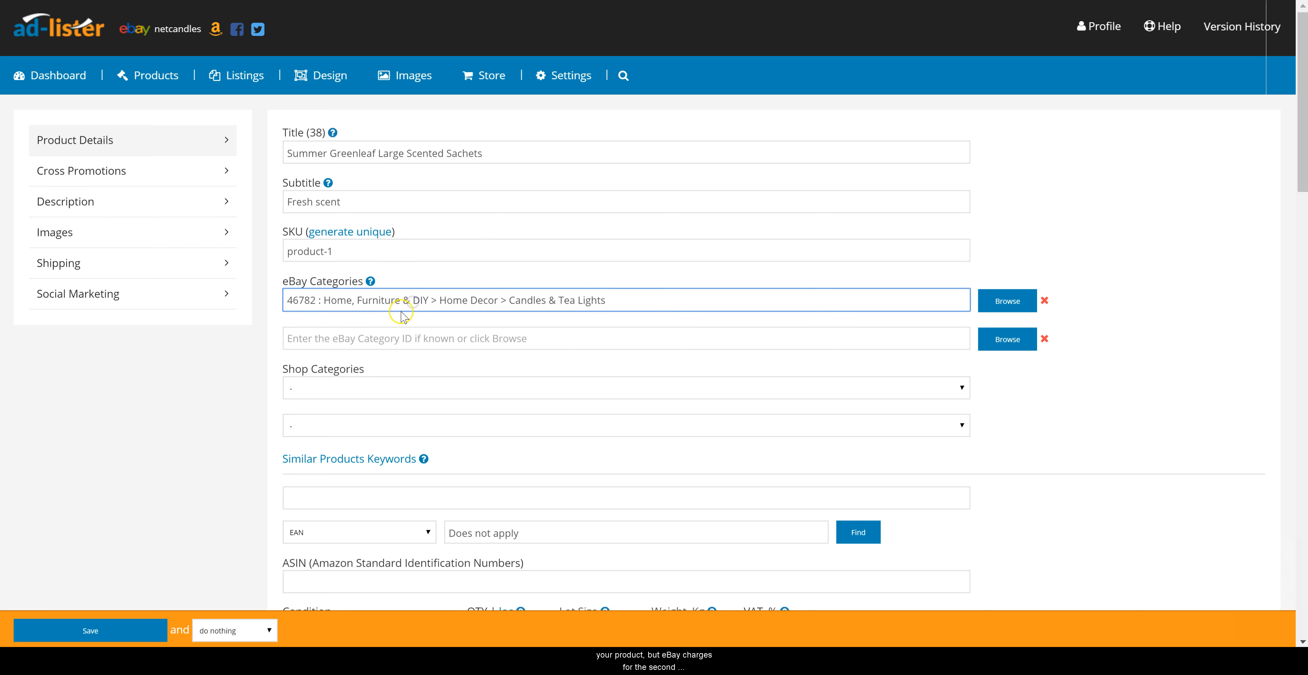
click(386, 338)
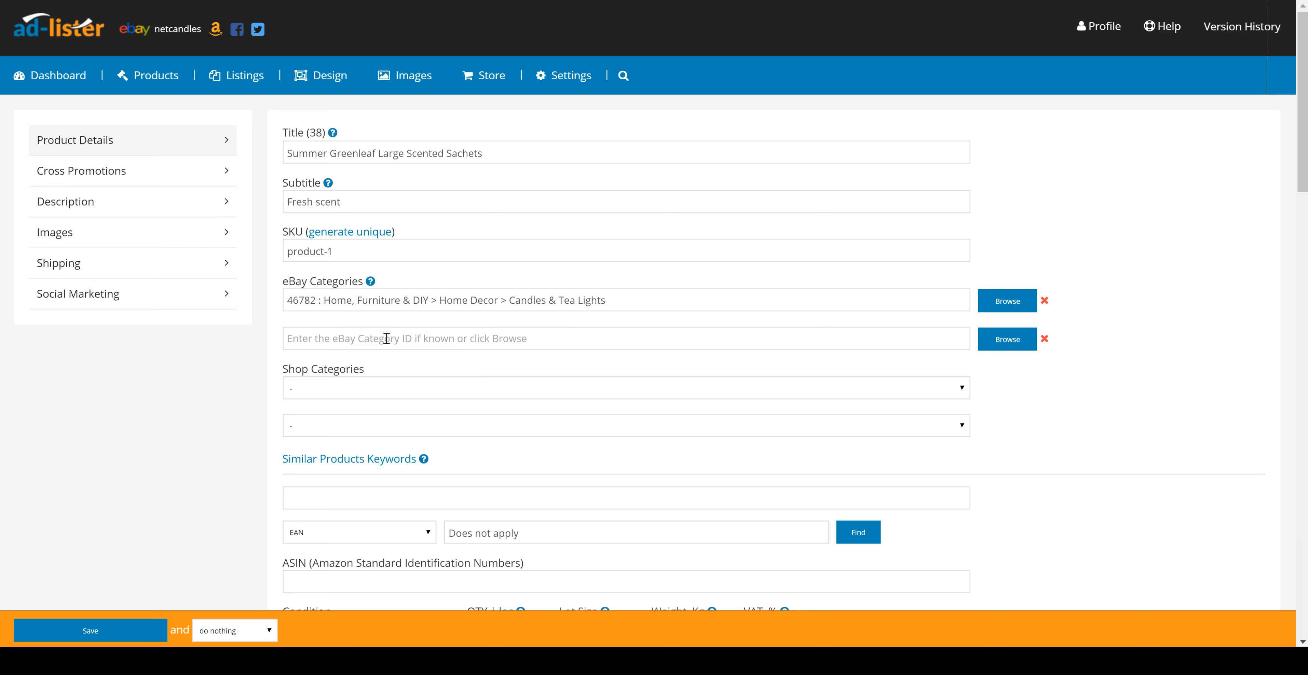
click(453, 388)
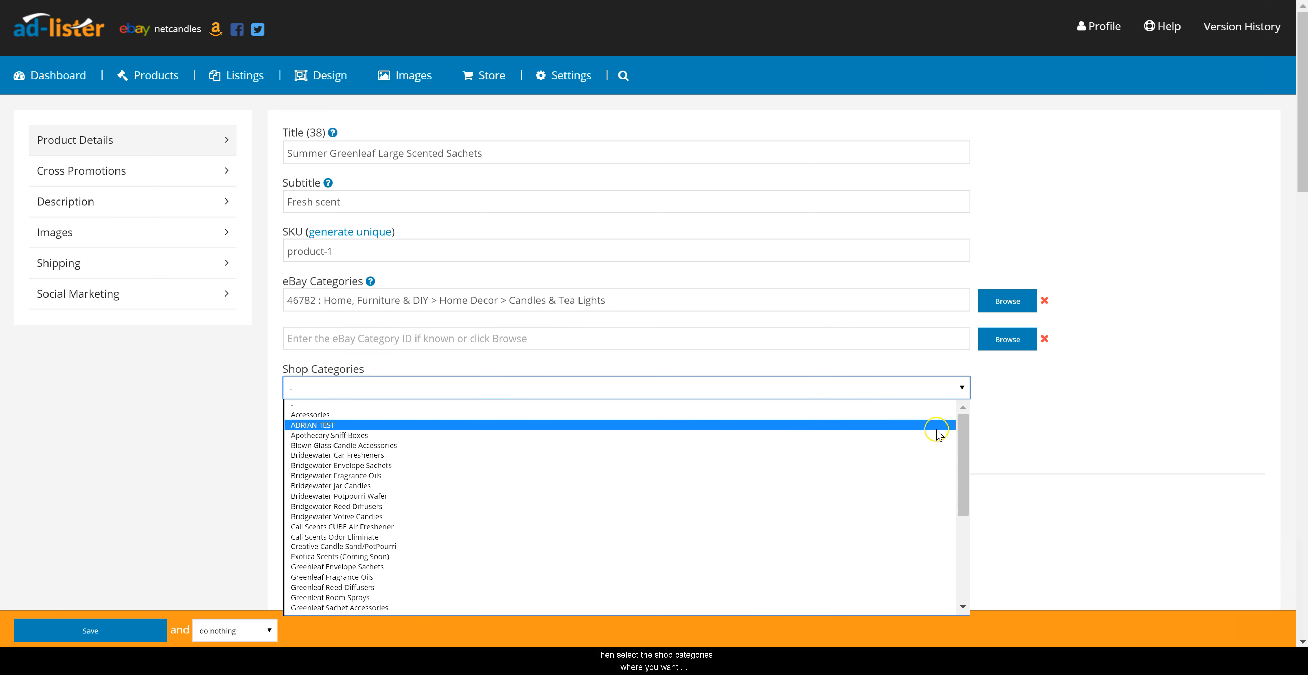
scroll(762, 467, down, 2)
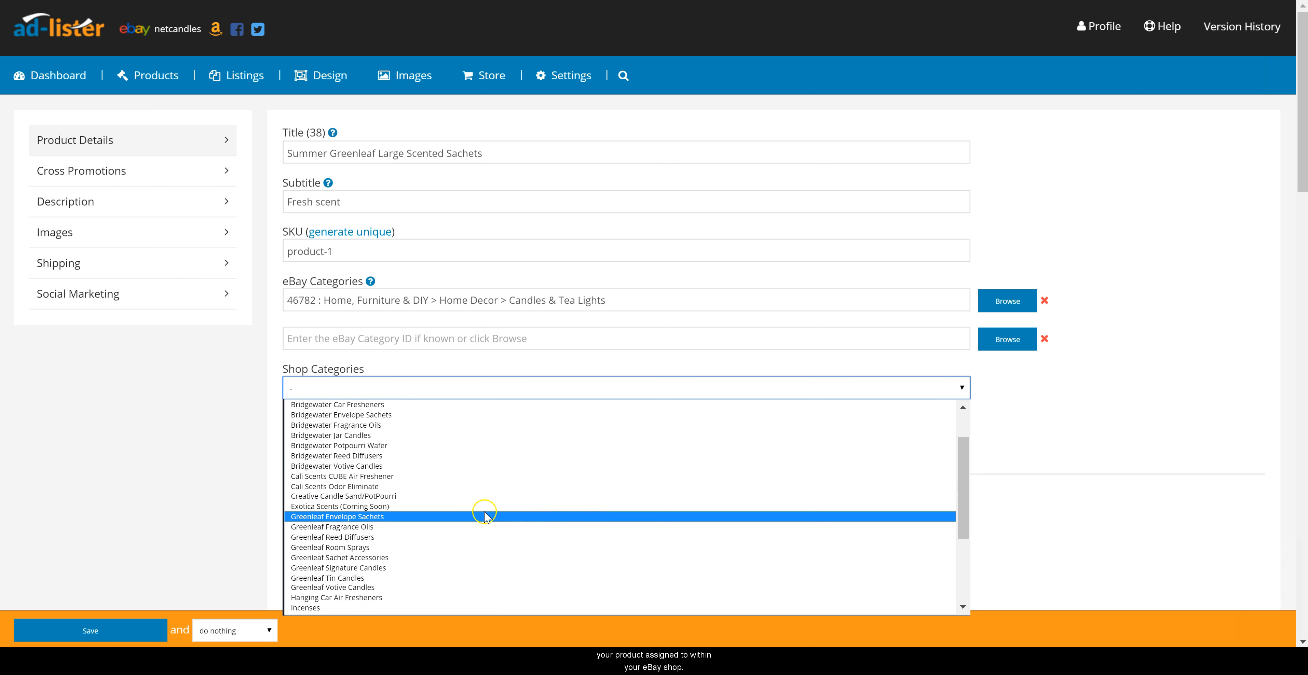
click(484, 517)
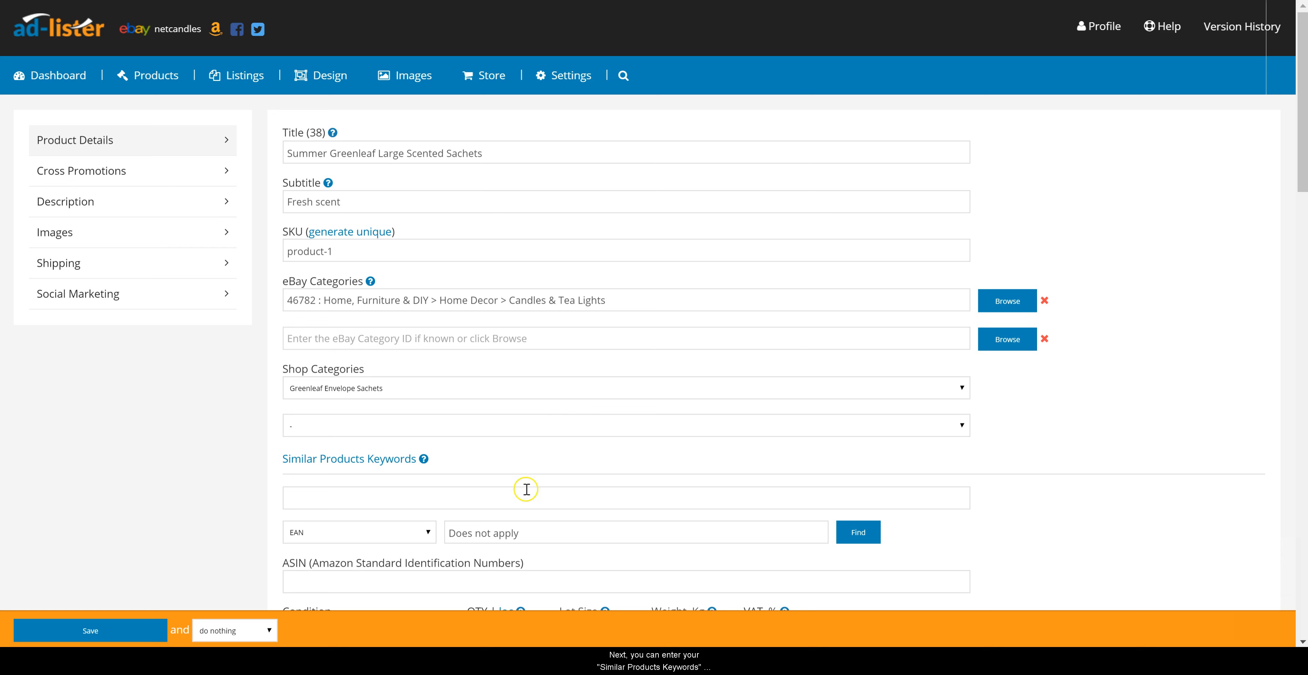
click(490, 500)
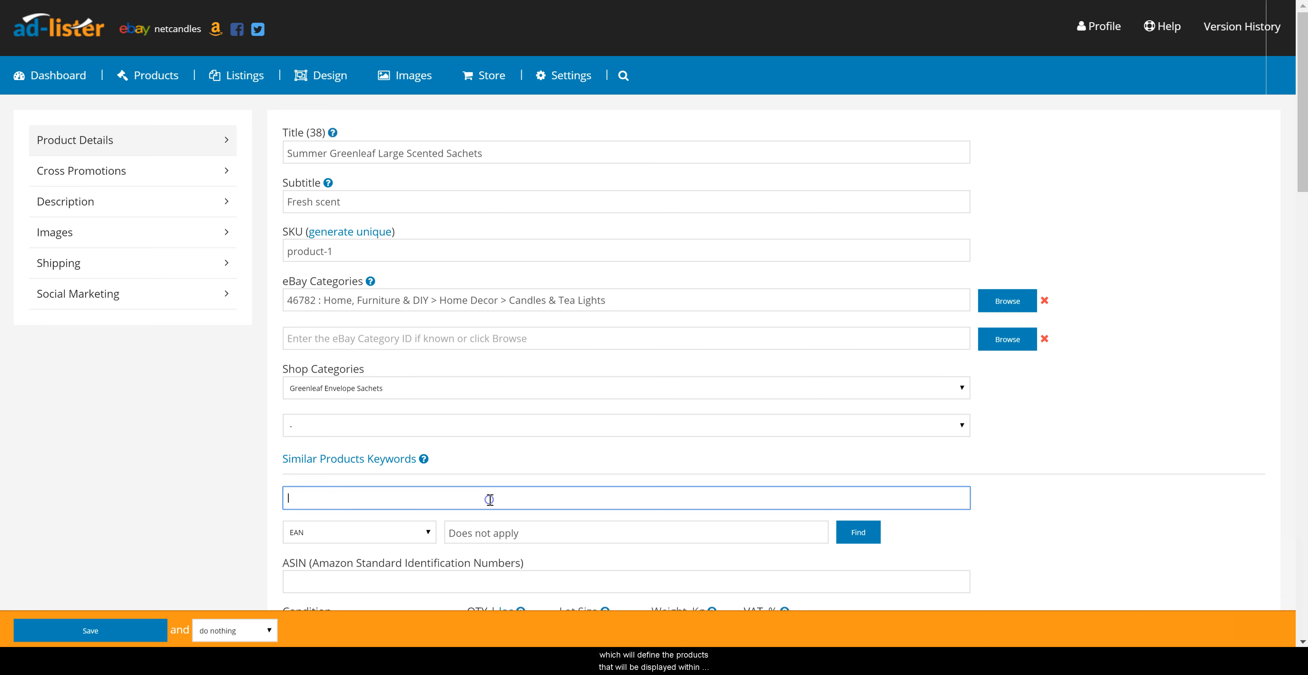
text(greenleaf)
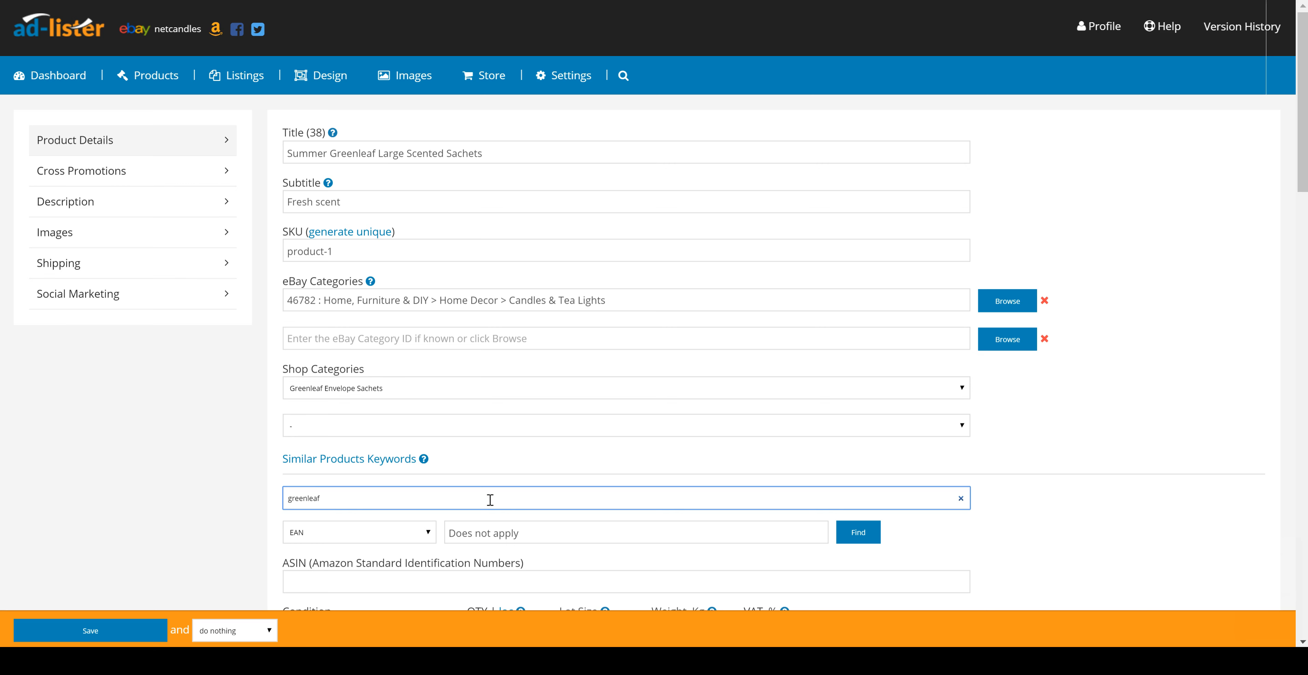
Step: Keep the condition as New and set the quantity to 5 and VAT to 20%
drag(1304, 153, 1304, 254)
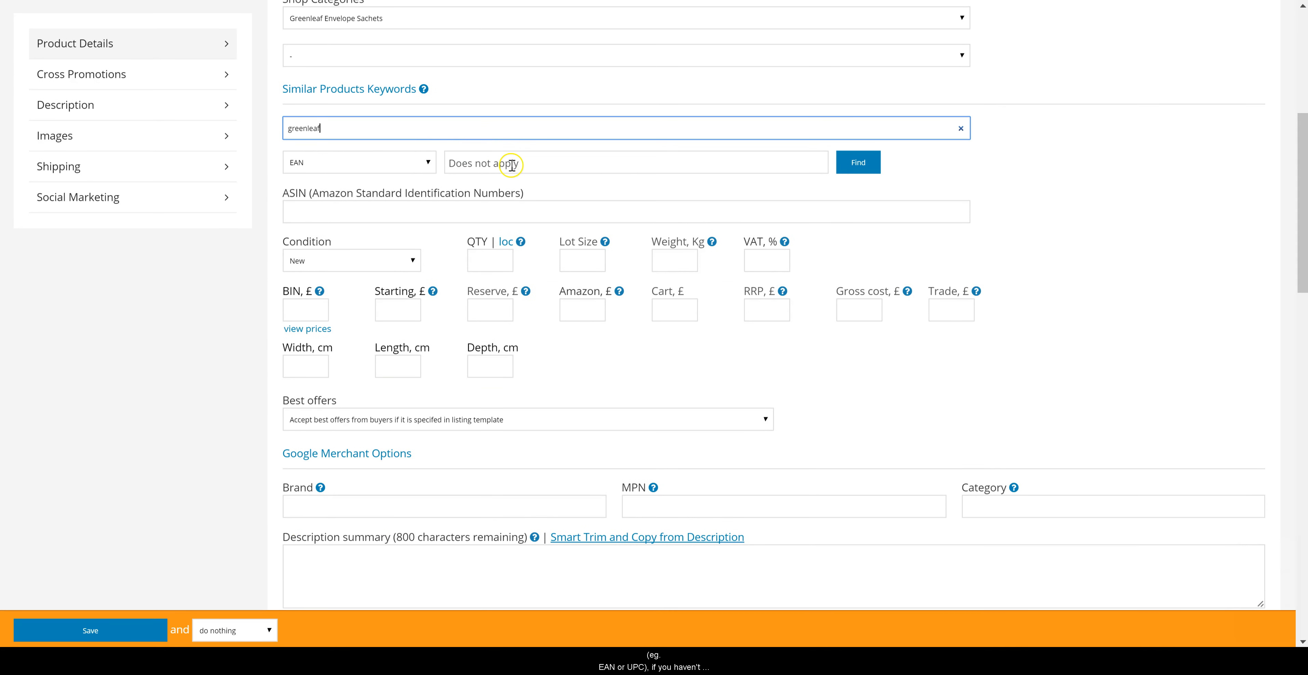
click(535, 163)
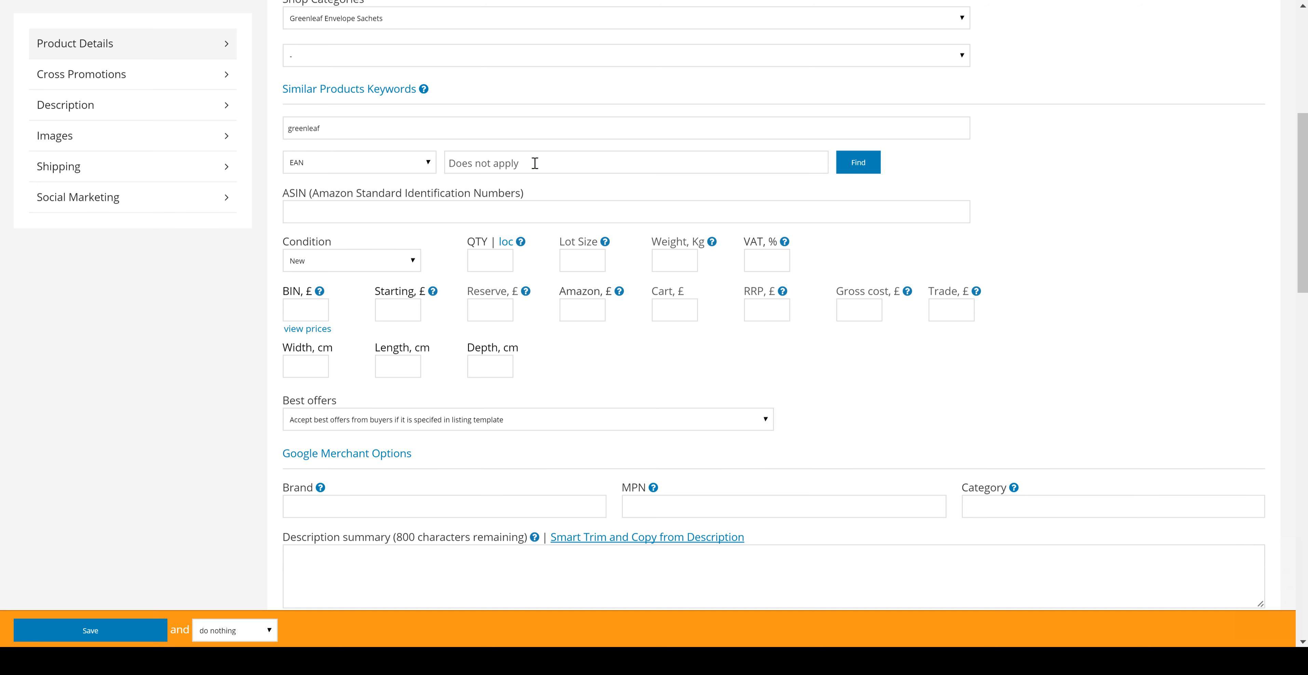
click(411, 261)
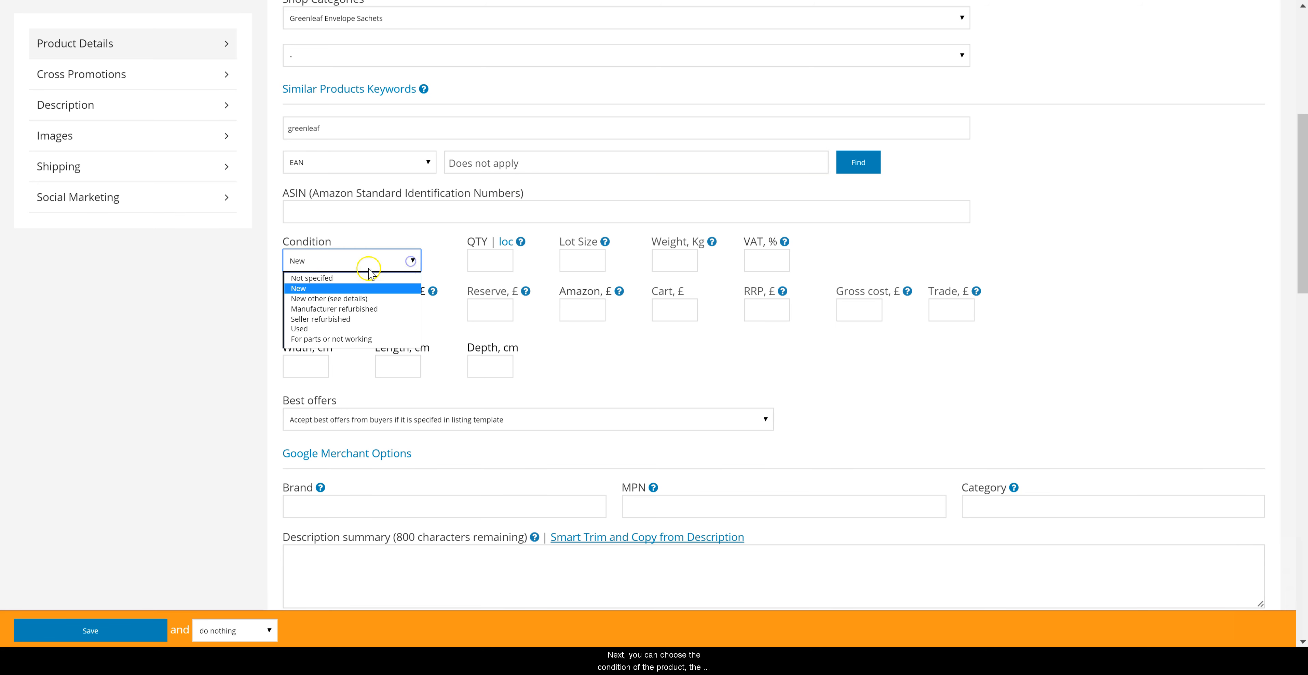
click(369, 268)
click(487, 262)
text(5)
click(766, 262)
text(2)
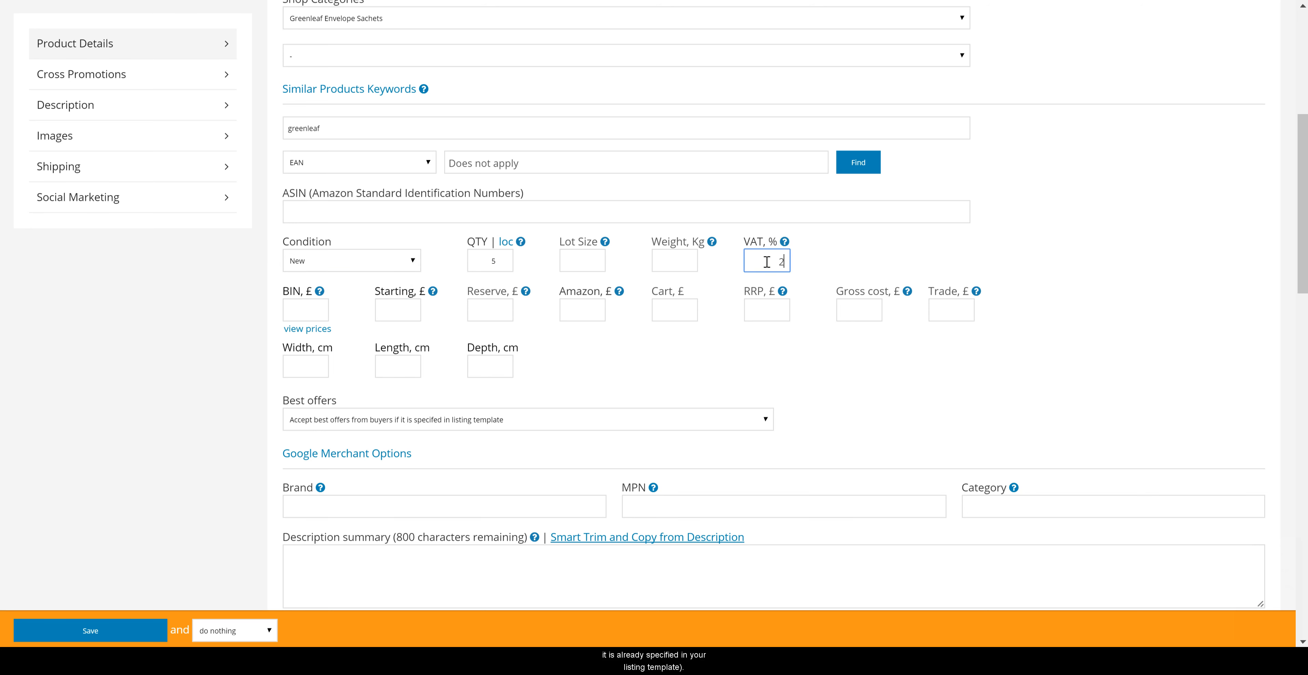
text(0)
Step: Set the Buy It Now price to £9.99 and the recommended retail price to £10.99
click(314, 318)
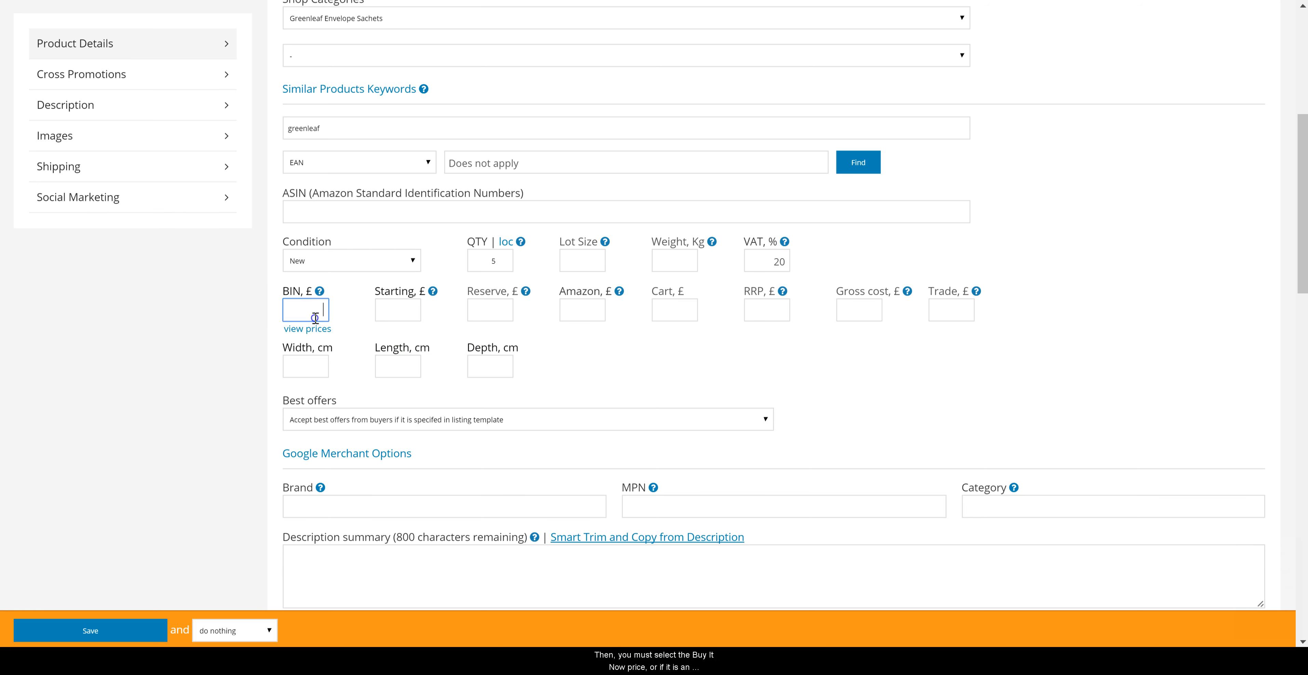
text(9.99)
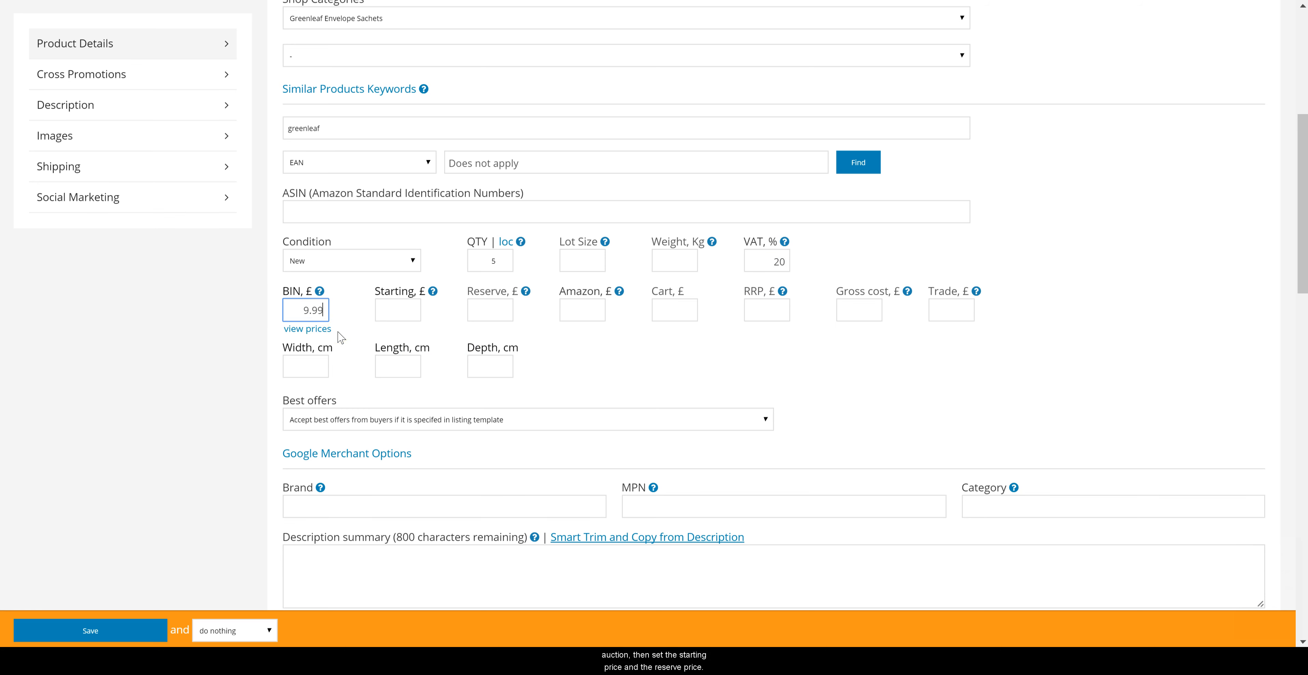
click(394, 309)
click(482, 308)
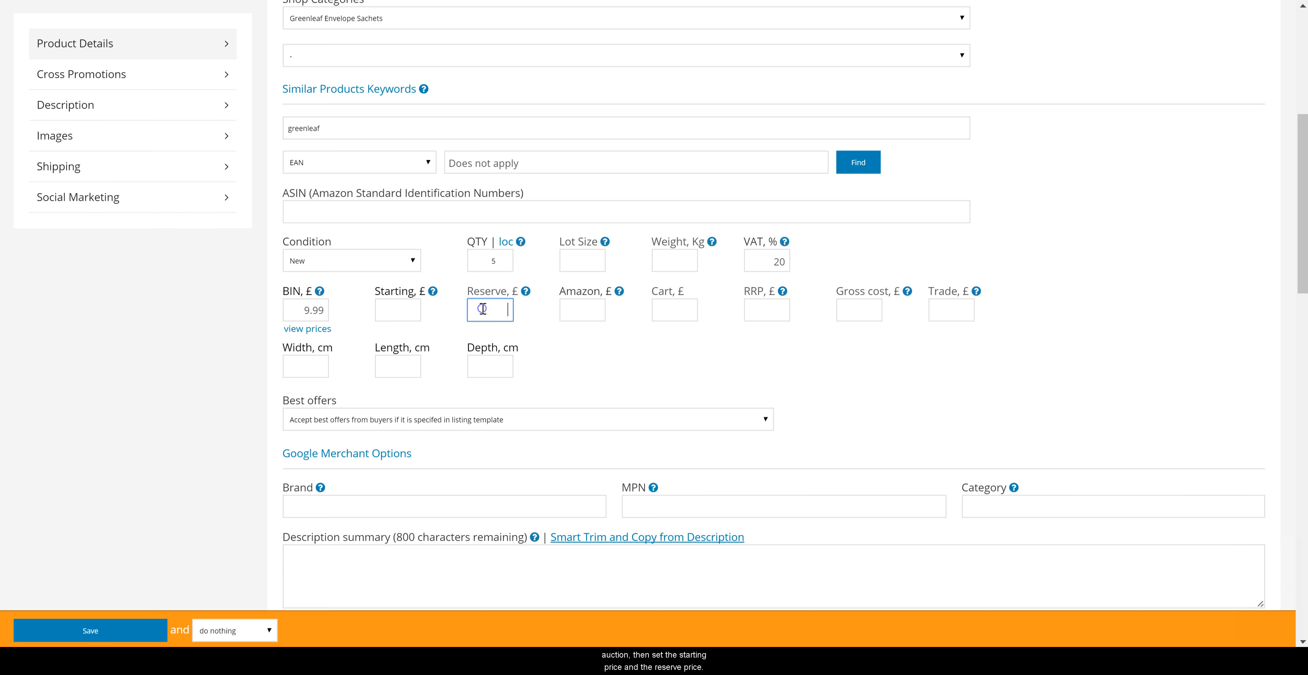
click(767, 312)
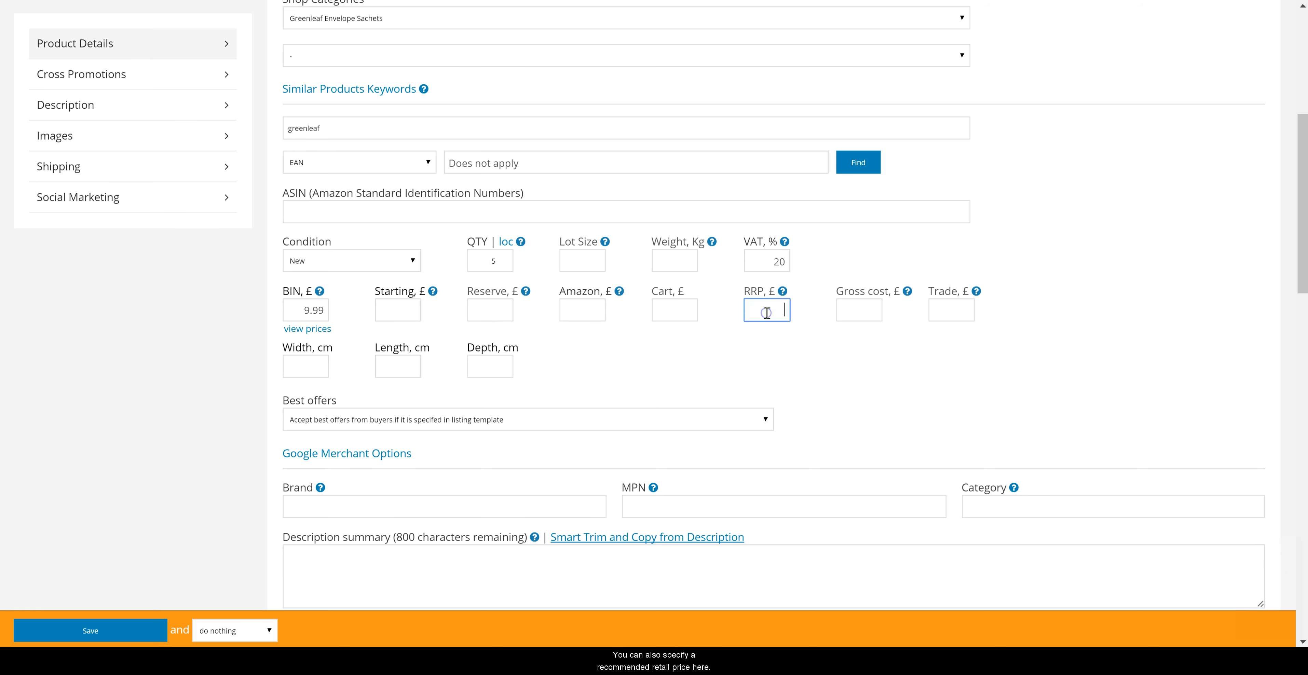
text(10)
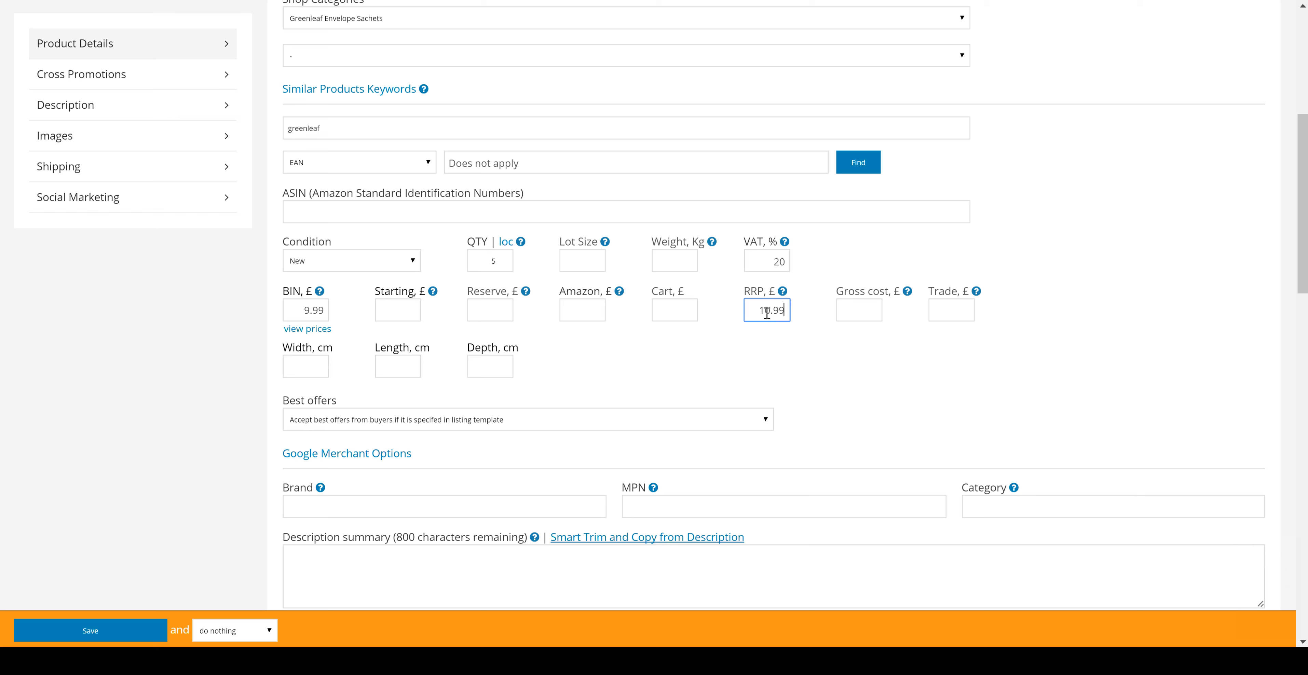
text(.99)
key(Tab)
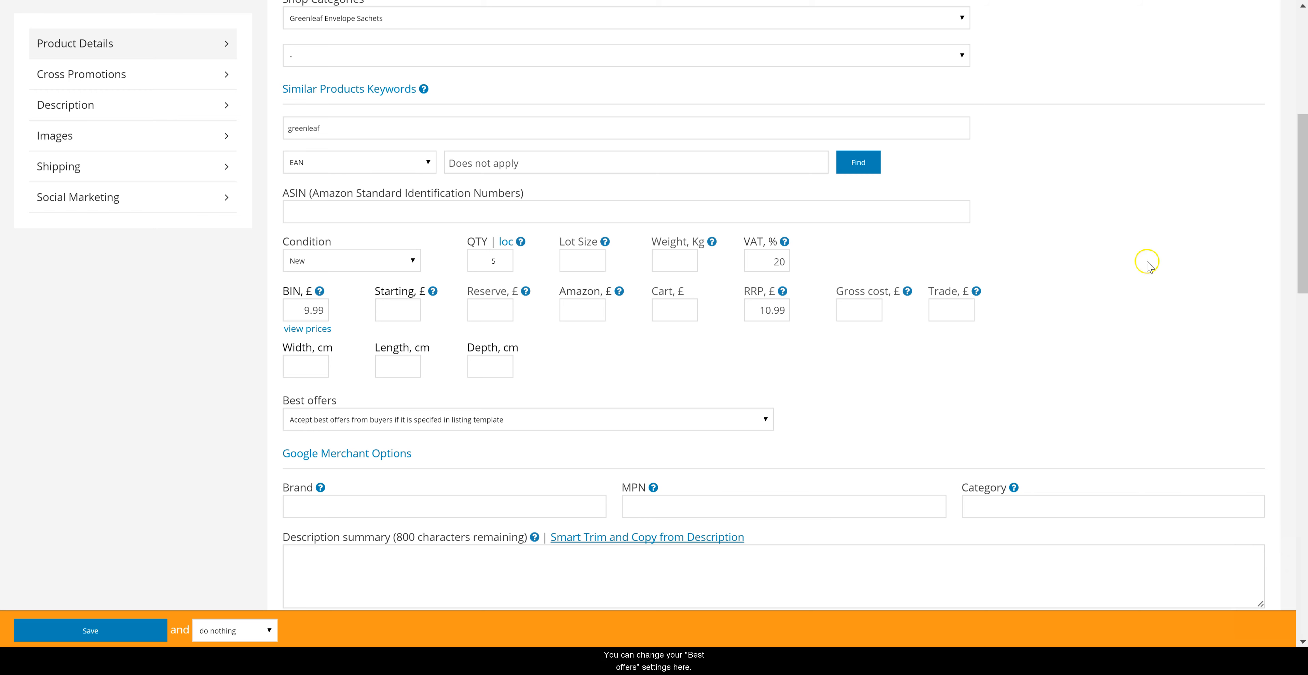
Step: Enter the full product description for the 115ml Greenleaf scented sachets, including the four other uses and the 5-month lifespan
scroll(1303, 219, down, 5)
click(765, 135)
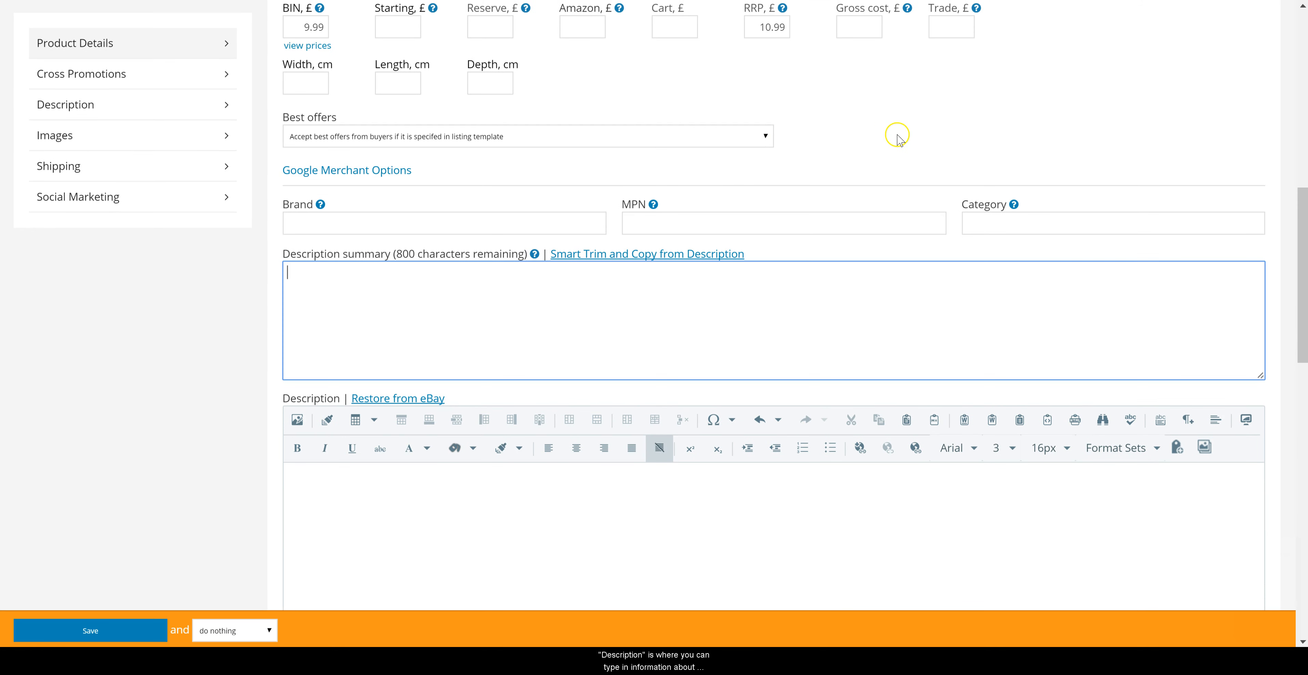
scroll(1288, 208, down, 5)
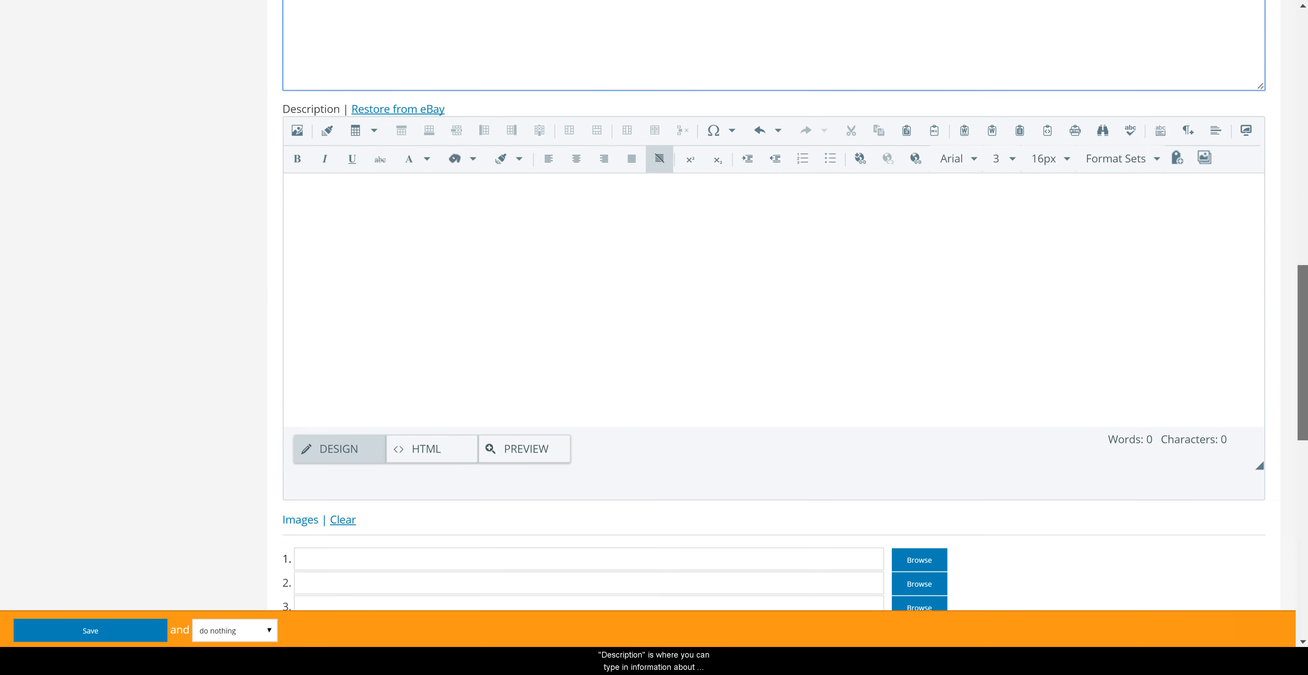
click(501, 218)
text(Greenleaf is a household name for producing fragranted products!  These large scented sachets 115ml fit nicely in a standard envelope. They are perfect for scenting your knicker draw or your husbands sock draw. They can also be used as alternative car freshners.  Other uses:  1. Placing inside your vacuum cleaner 2. Airing your suitcases on return from your holiday 3. Toilet 4. Sprinkling on top of Pop purri to refresh the smell  The contents will last up to 5 months from opening the sachet.)
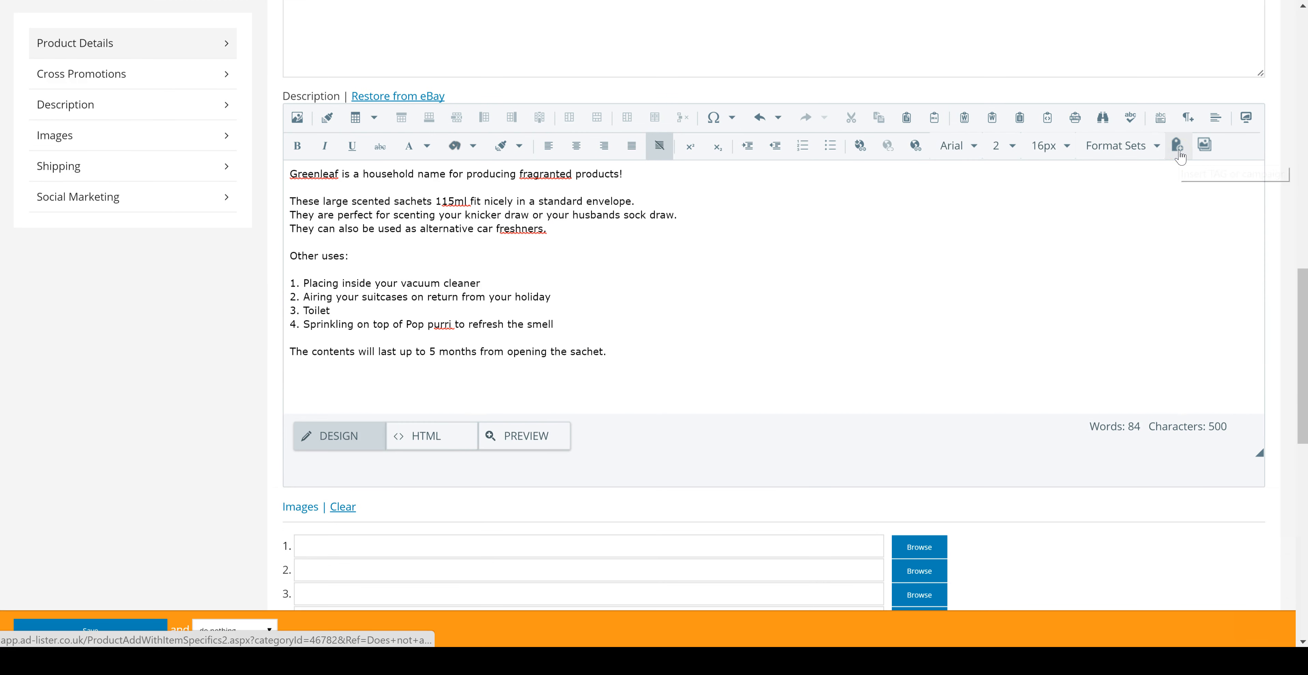
scroll(1303, 272, up, 1)
scroll(1303, 272, up, 4)
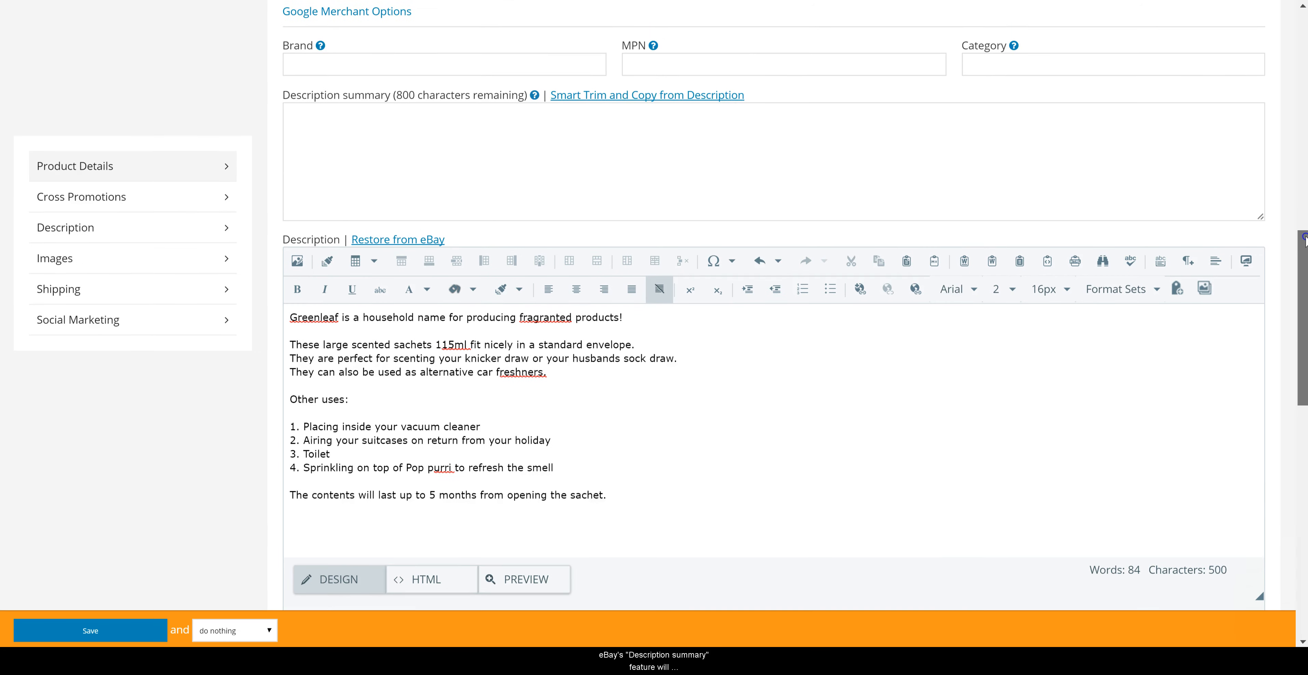
click(324, 202)
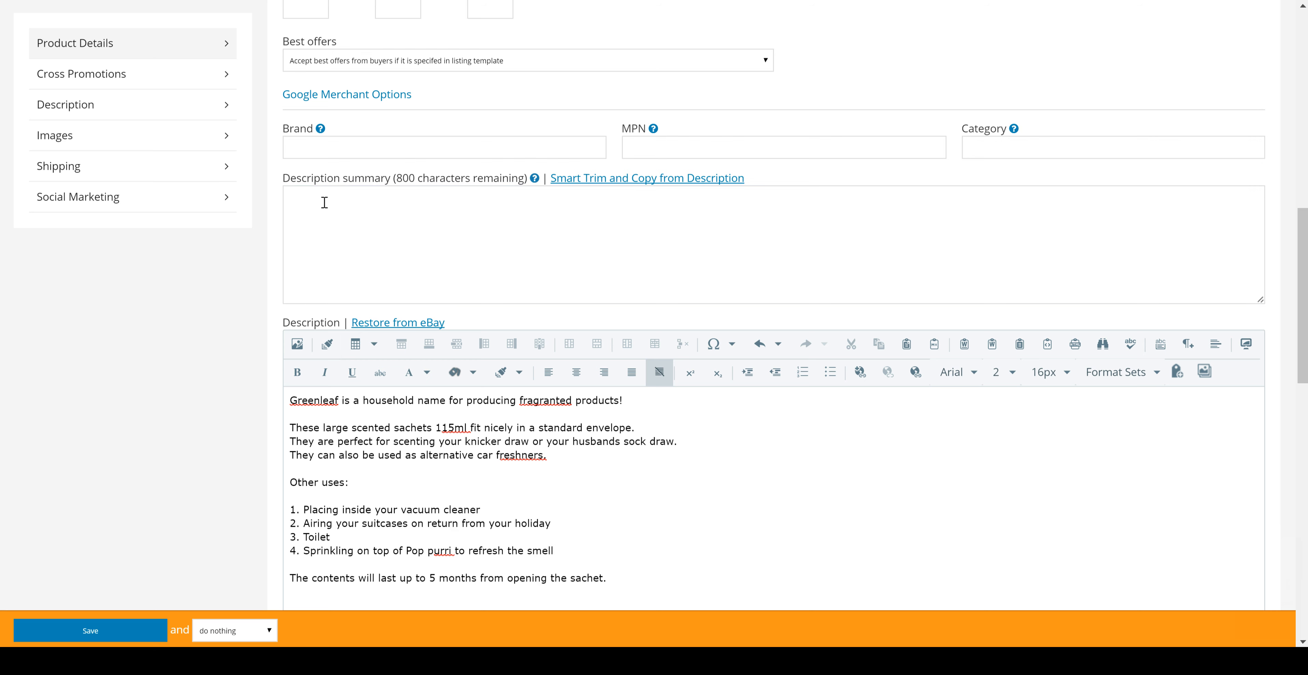
Step: Add the greenleaf_radiant_waters picture from the greenleaf_oils folder as the product's first image
click(1303, 238)
drag(1303, 239, 1302, 413)
click(919, 134)
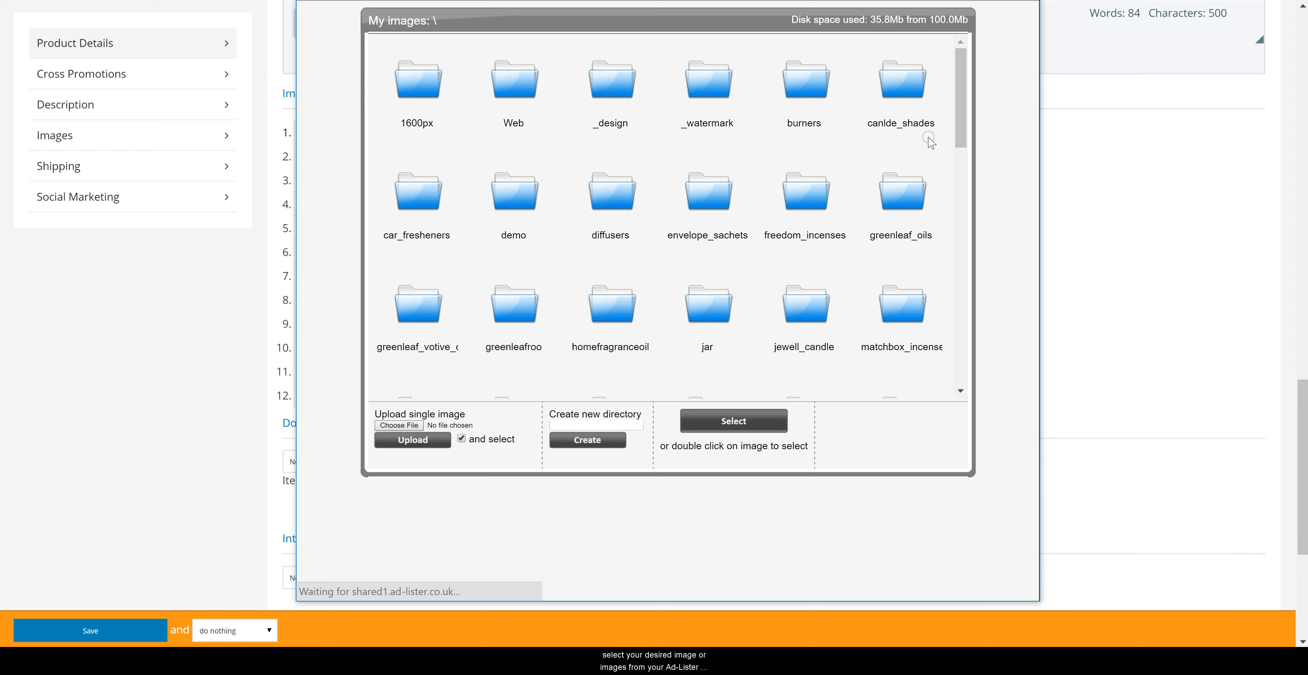
double_click(901, 186)
click(772, 139)
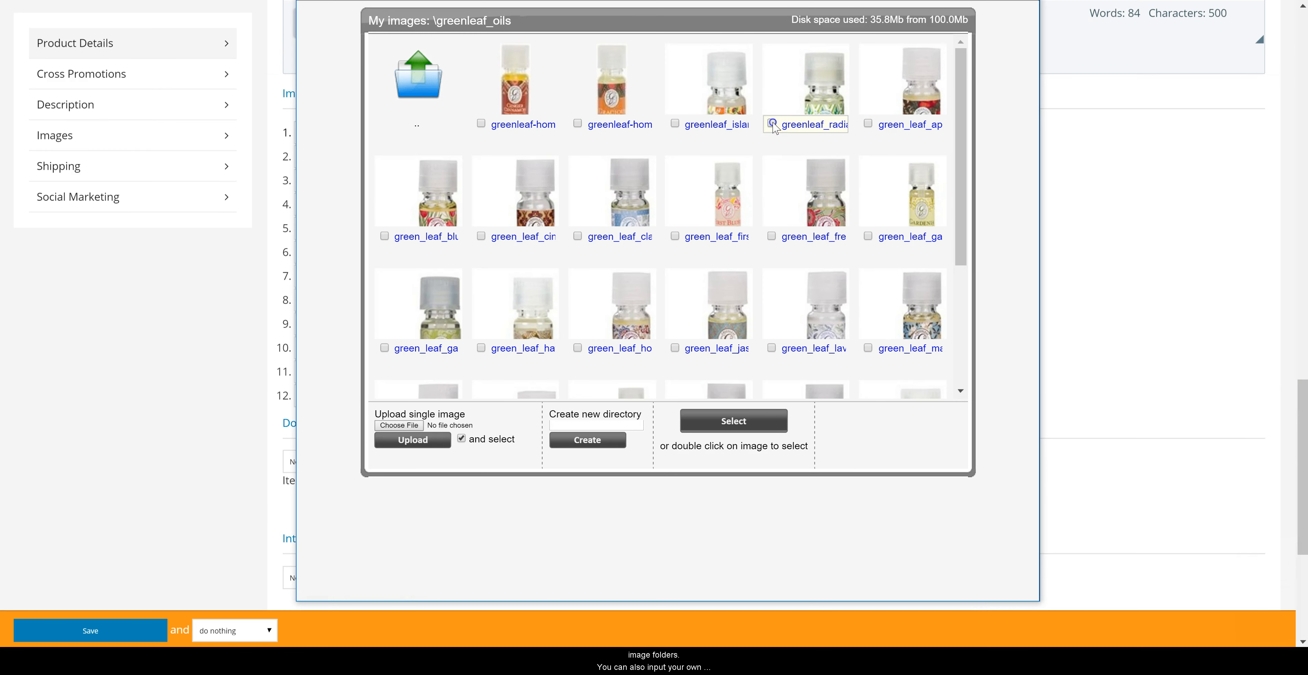
click(734, 421)
click(375, 161)
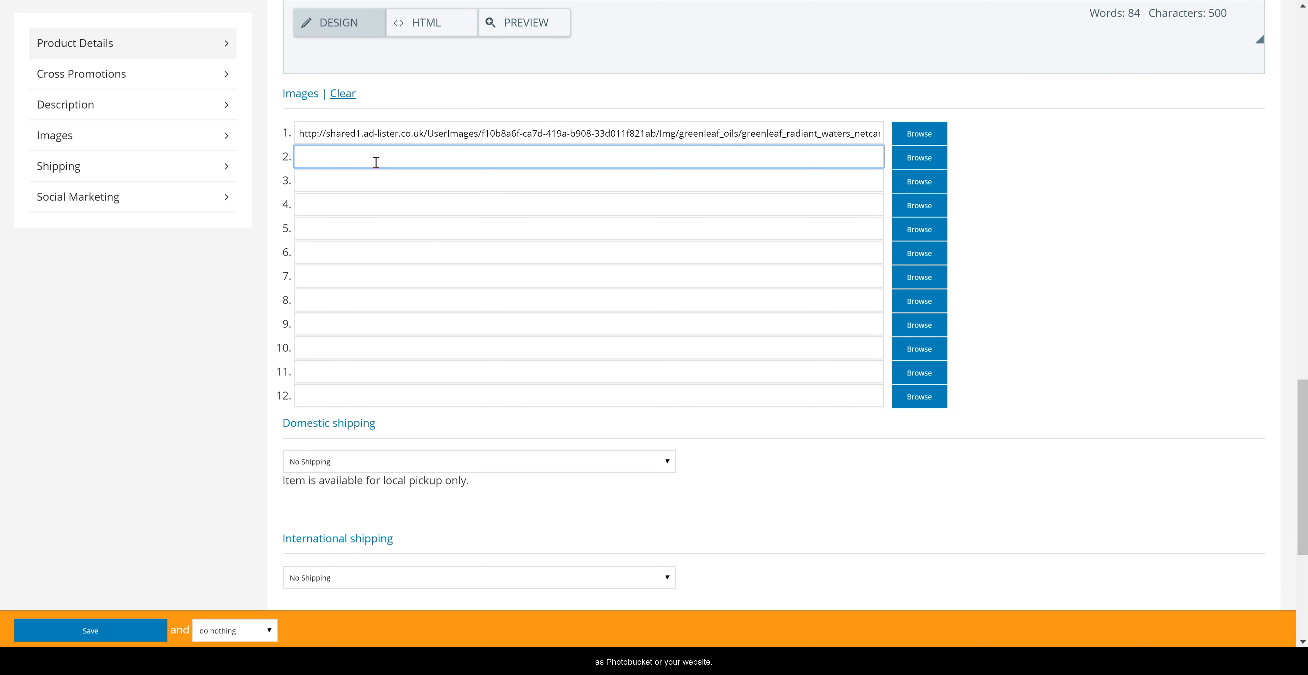
click(375, 161)
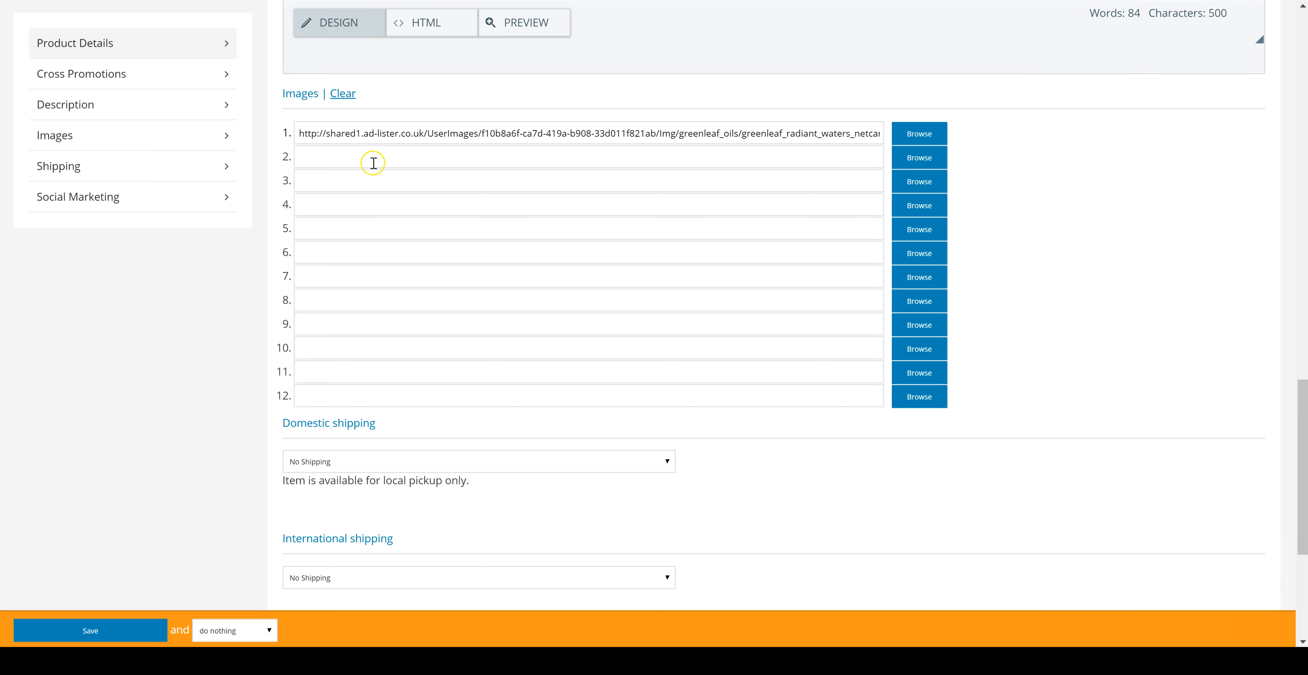
Step: Set domestic shipping to Flat: Same cost to all buyers with Royal Mail Tracked 24 (1 day) as the first service
drag(1304, 400, 1303, 481)
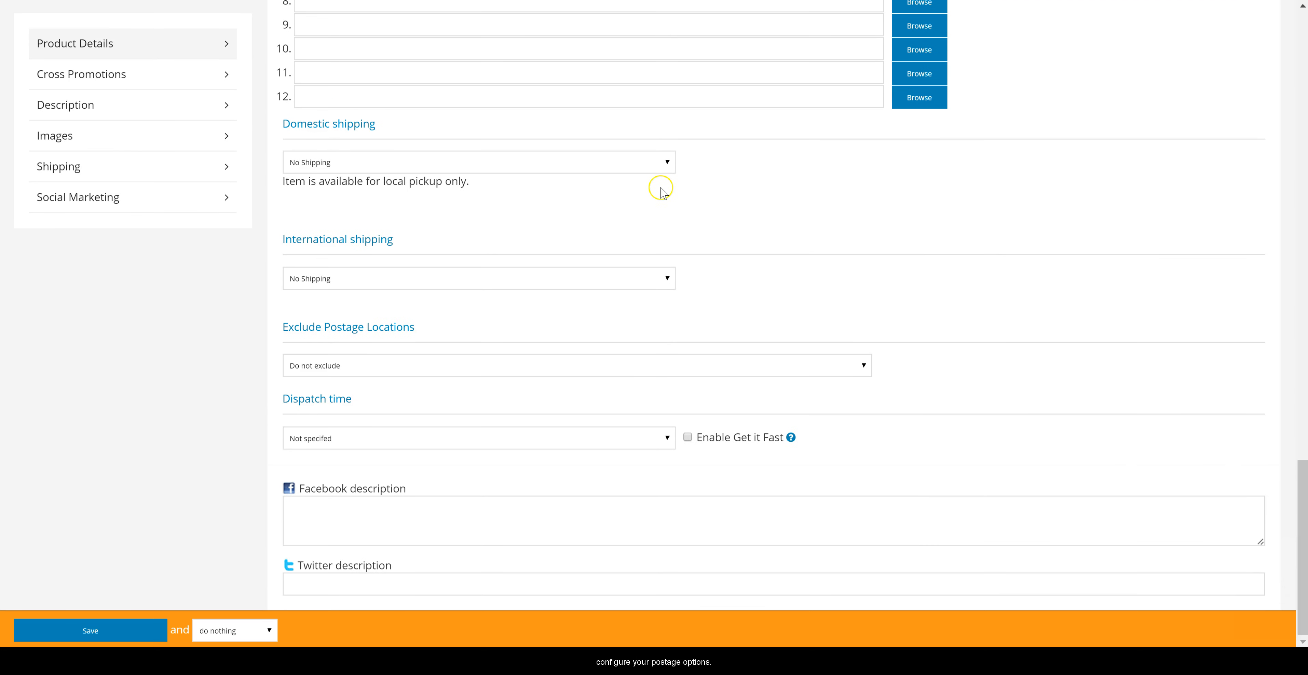
click(666, 167)
click(376, 187)
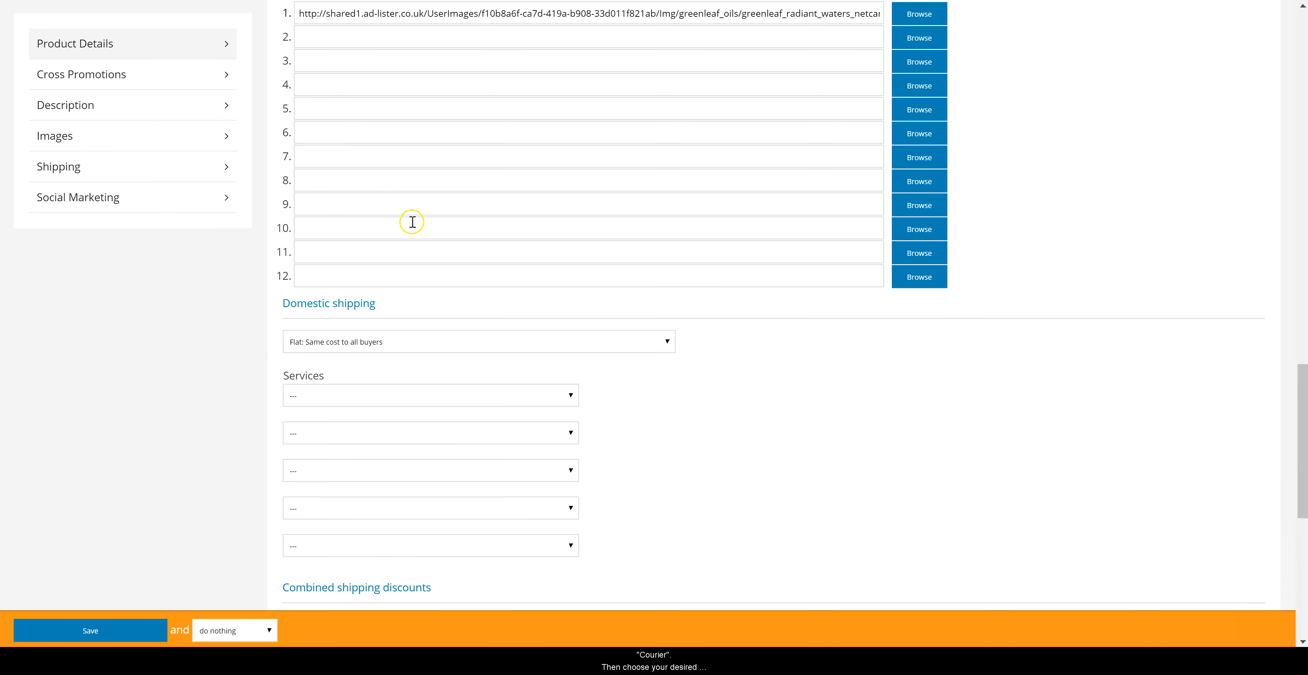
click(569, 395)
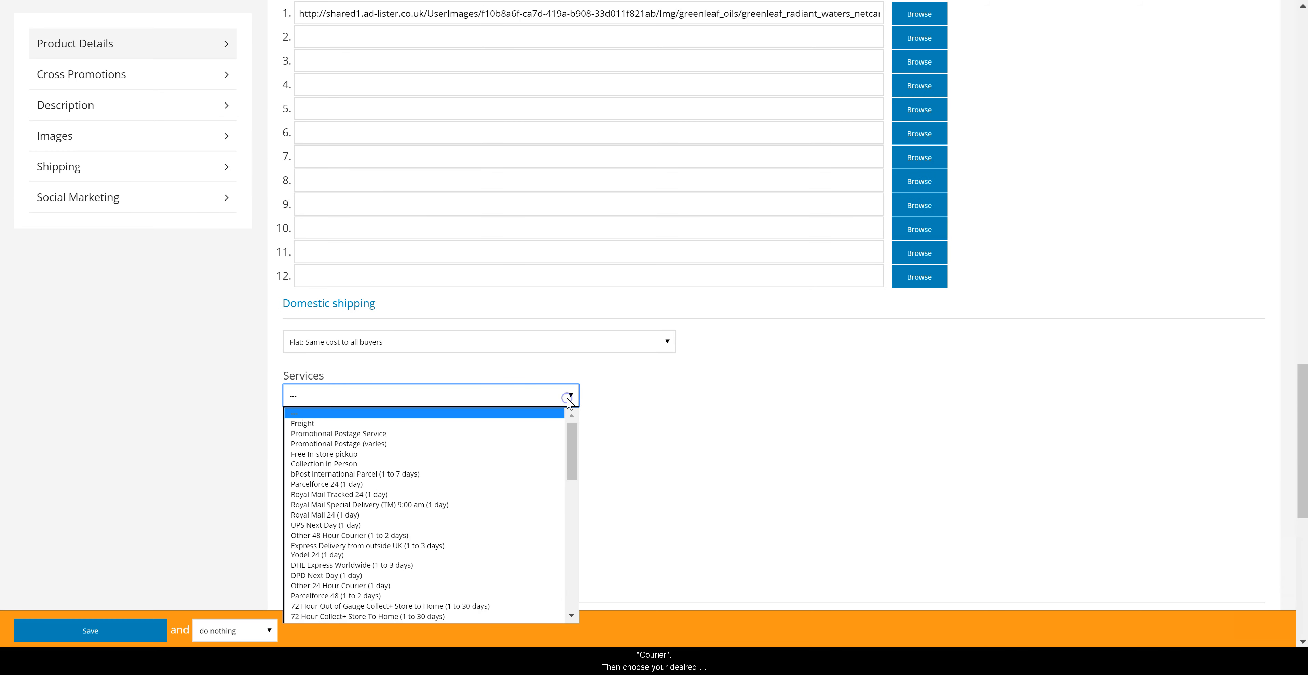
click(370, 496)
Step: Mark the Royal Mail Tracked 24 service as free for buyers
click(753, 396)
click(826, 396)
text(1)
click(1202, 391)
Step: Set international shipping to Flat: Same cost to all buyers
drag(1303, 414, 1303, 480)
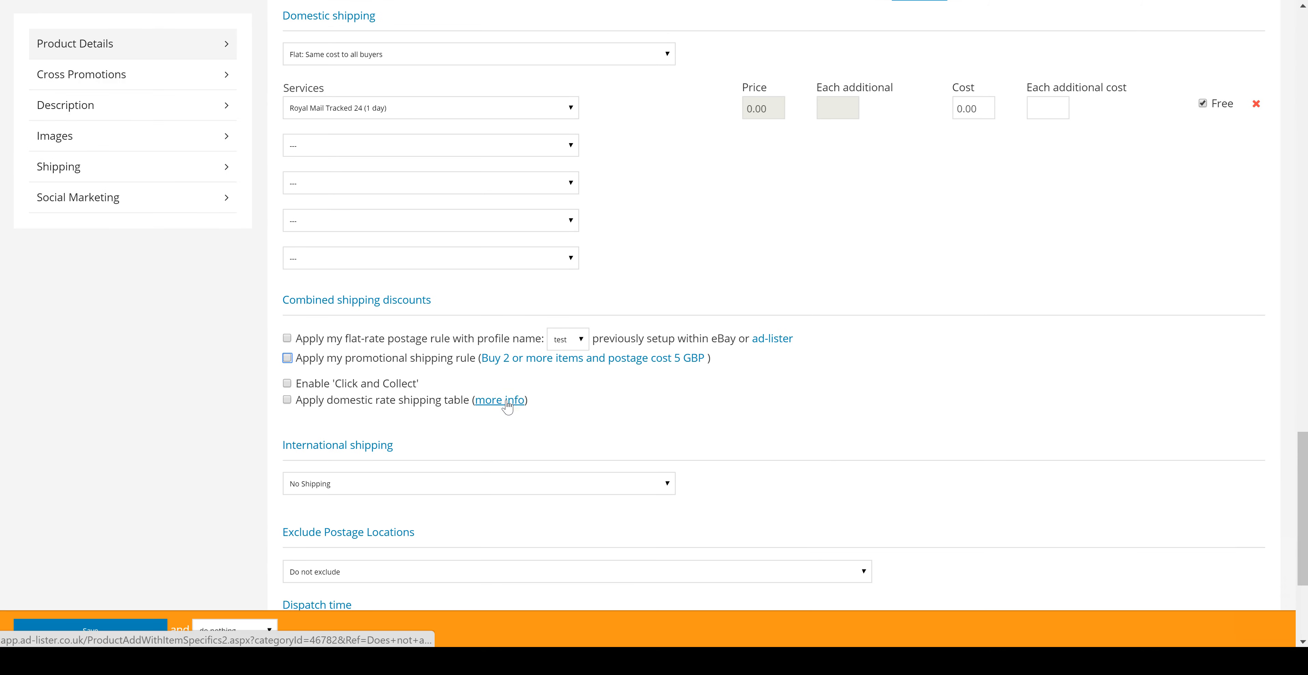
drag(1303, 460, 1304, 516)
click(666, 289)
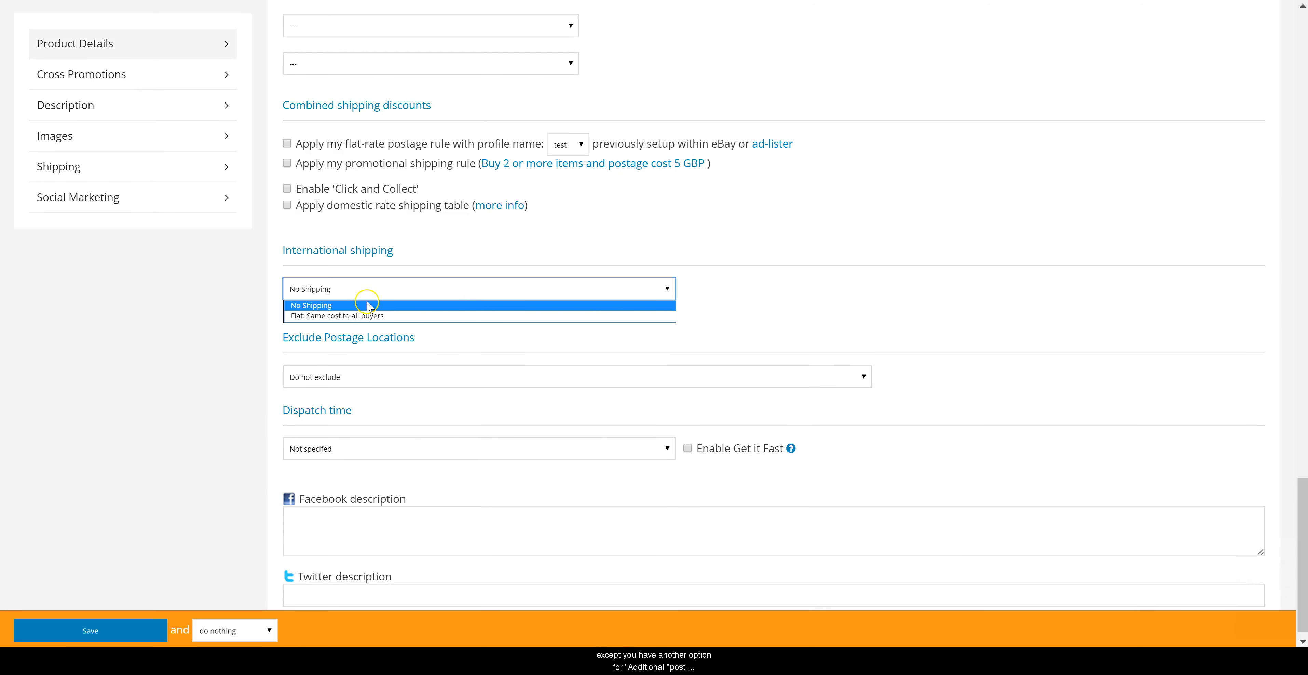
click(368, 315)
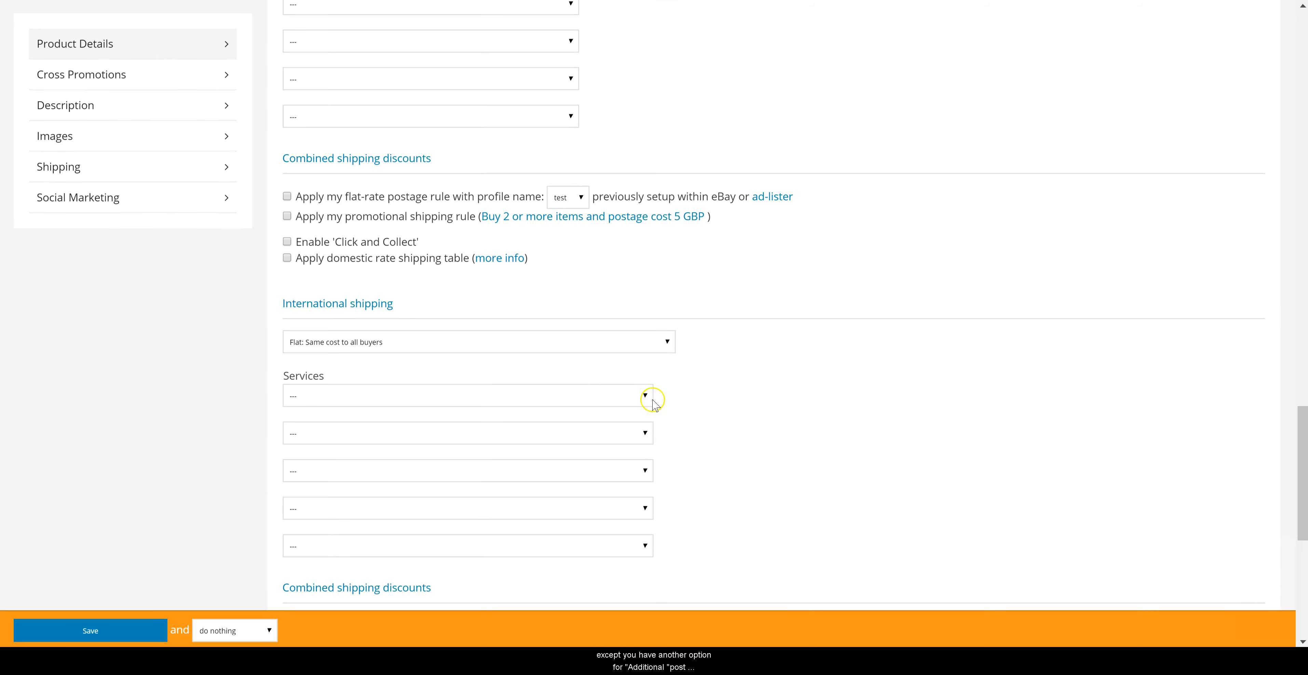
Step: Set the dispatch time to 1 business day
drag(1303, 457, 1303, 557)
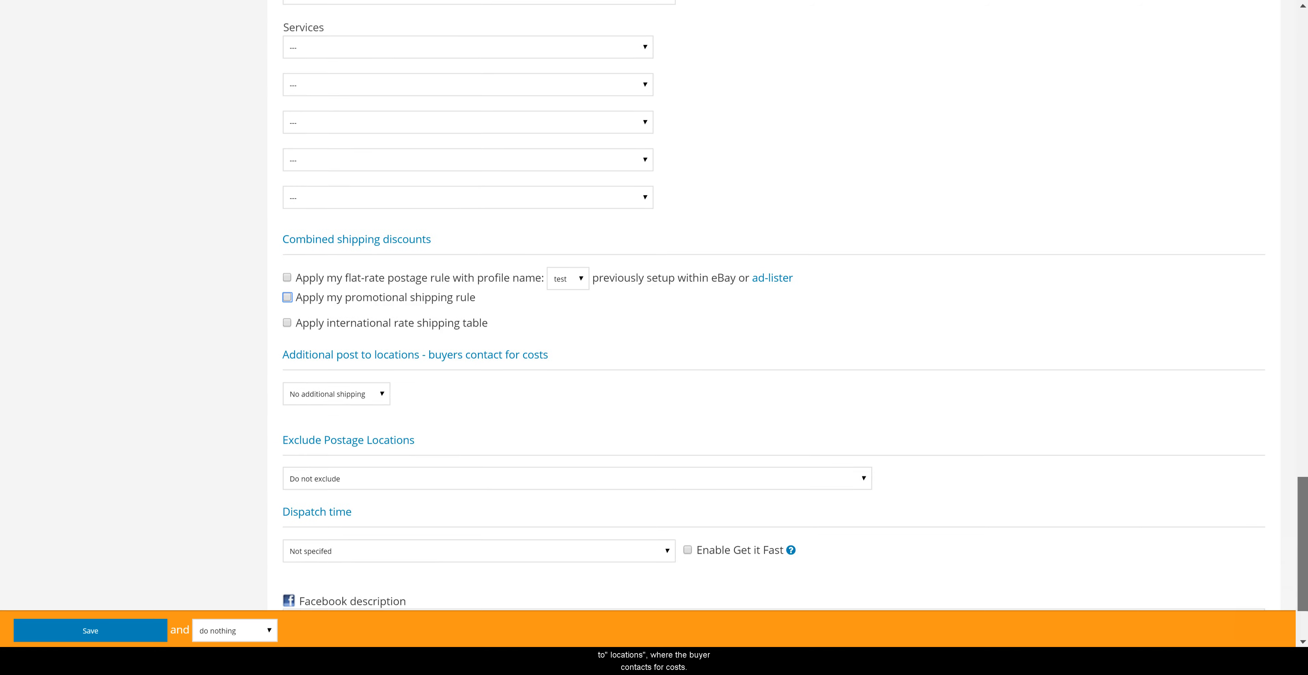
scroll(1037, 452, down, 2)
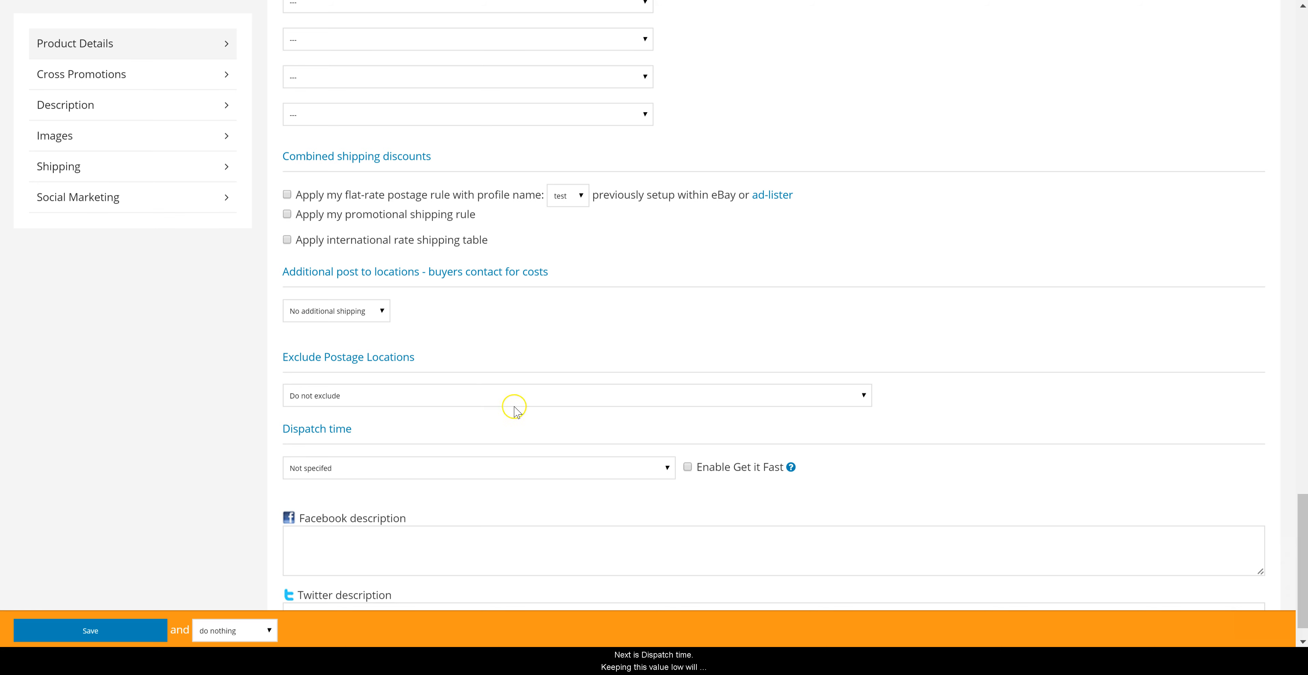
click(667, 467)
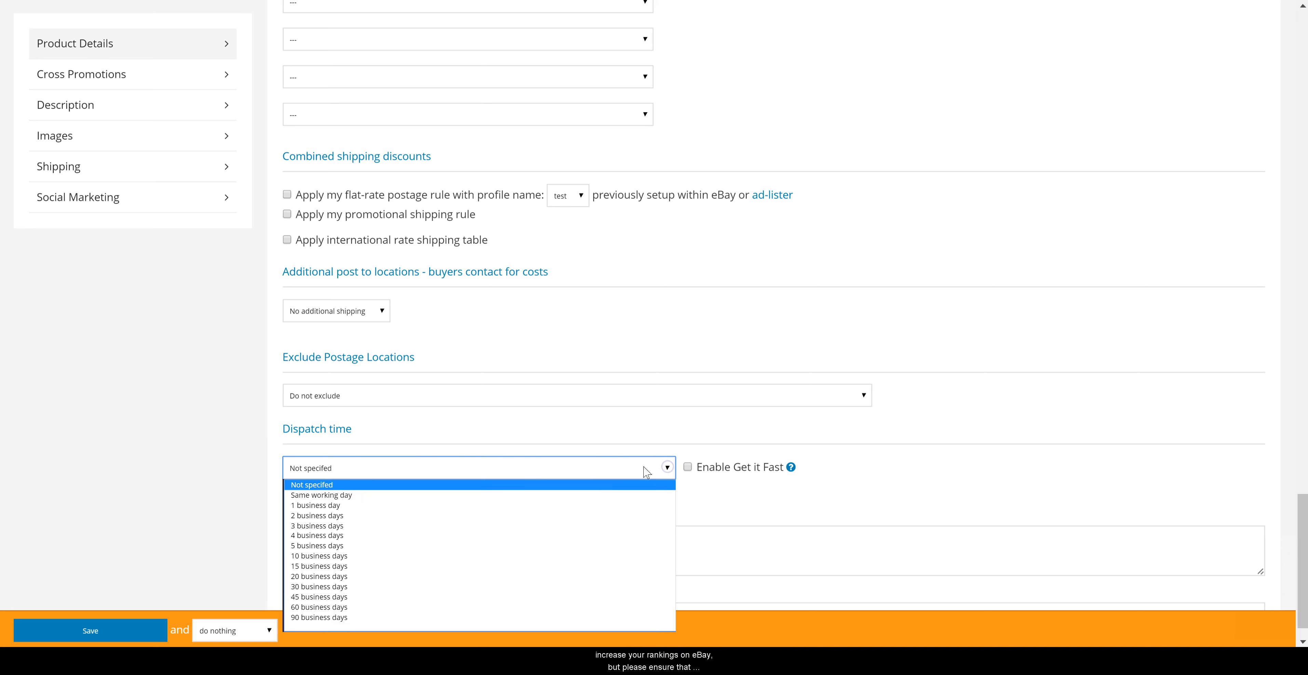
click(875, 468)
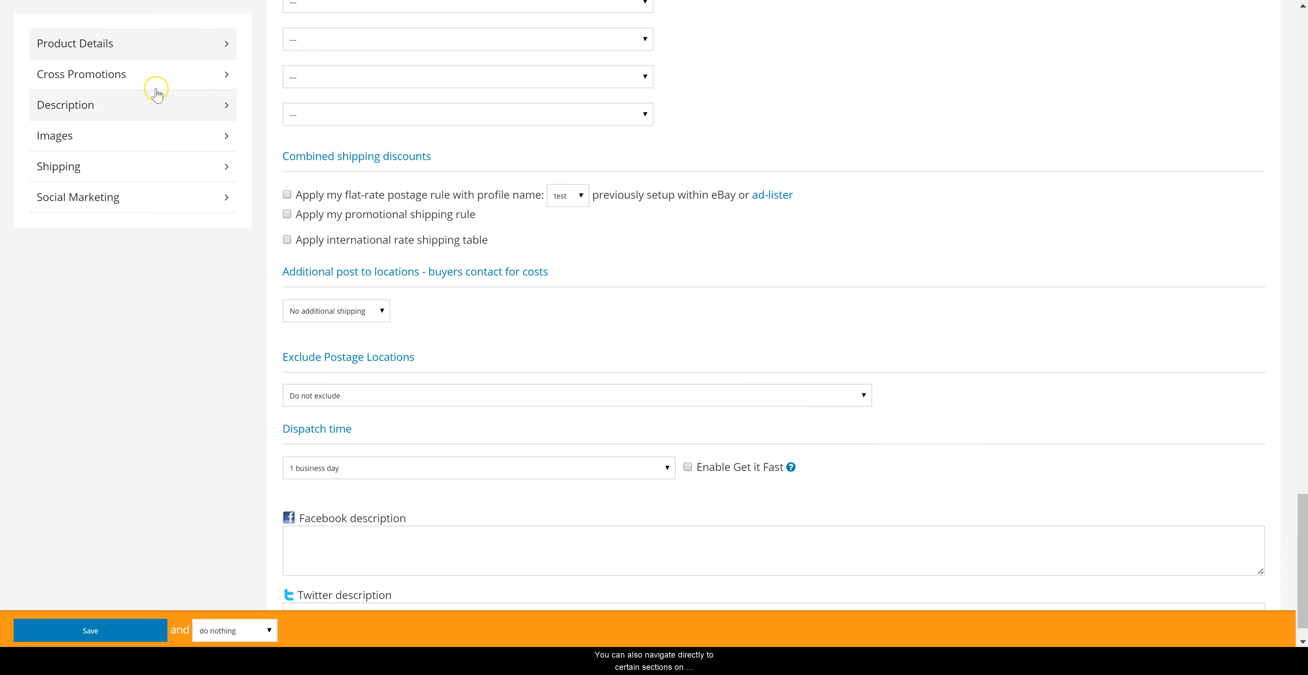
Step: Jump to the form's Images and Shipping sections to review their entries
click(61, 144)
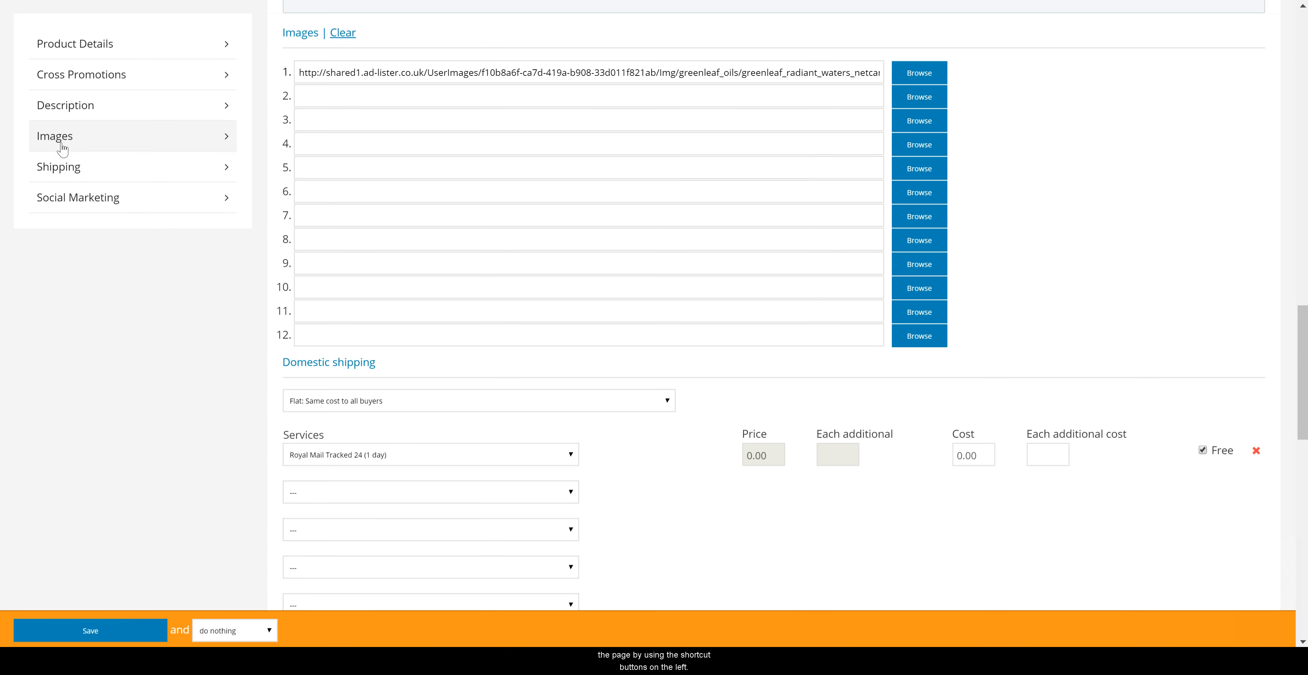
click(74, 164)
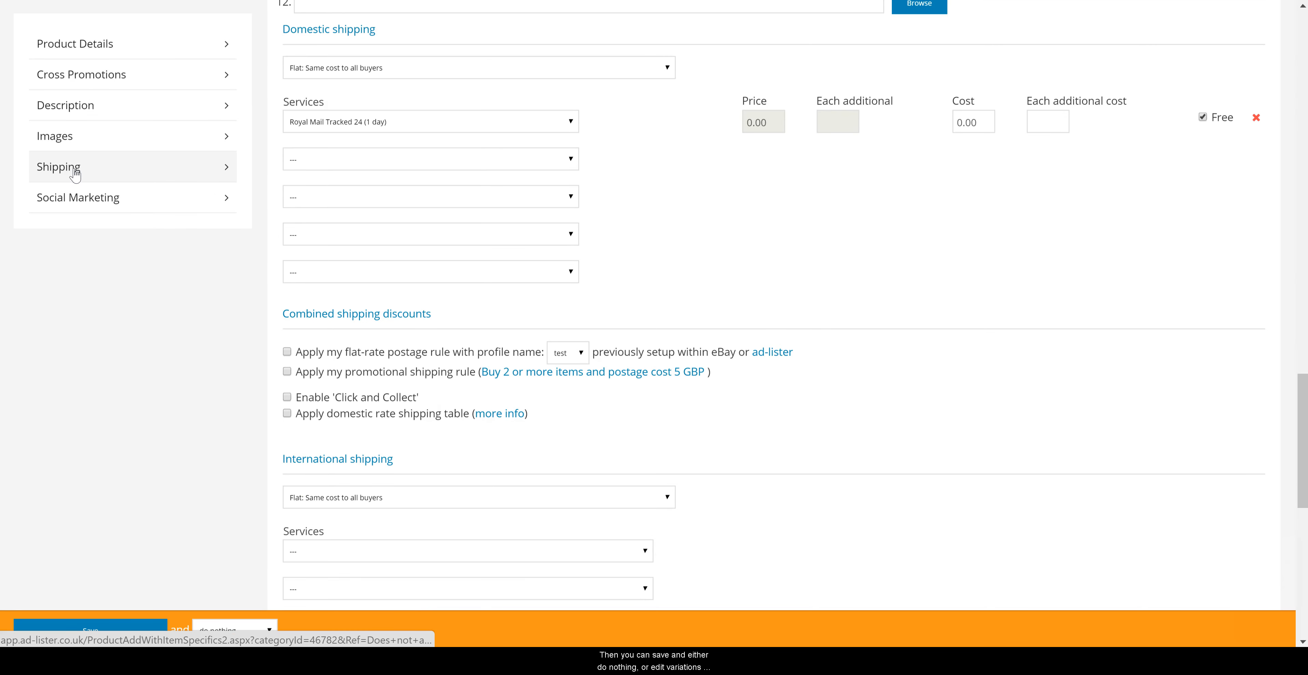
Step: Save the product with the follow-up action kept at do nothing
click(1303, 390)
drag(1303, 390, 1303, 516)
click(203, 639)
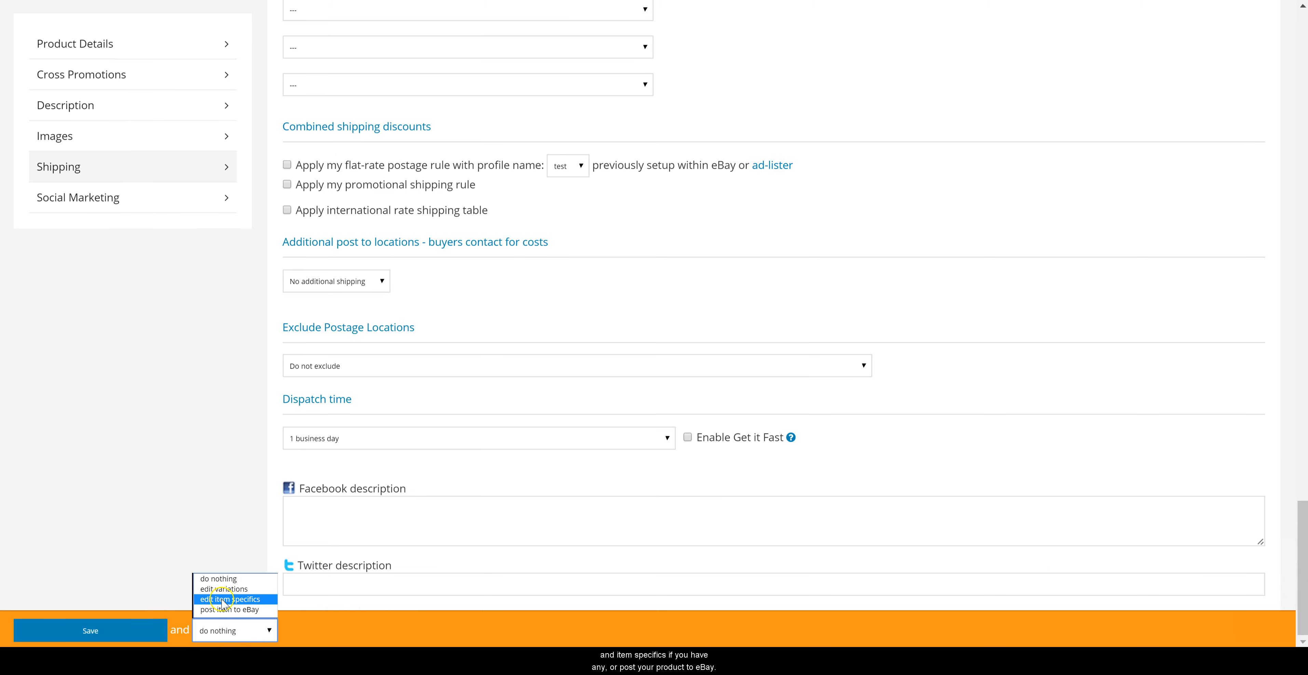
click(212, 580)
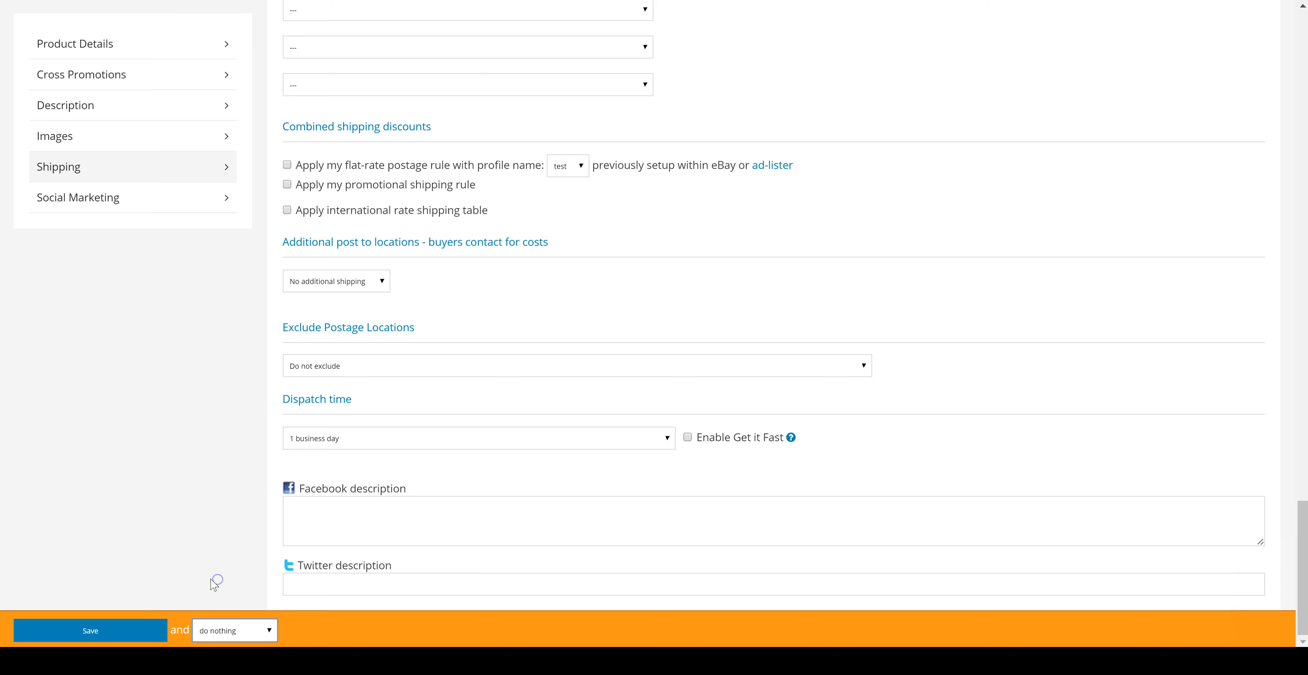
click(103, 629)
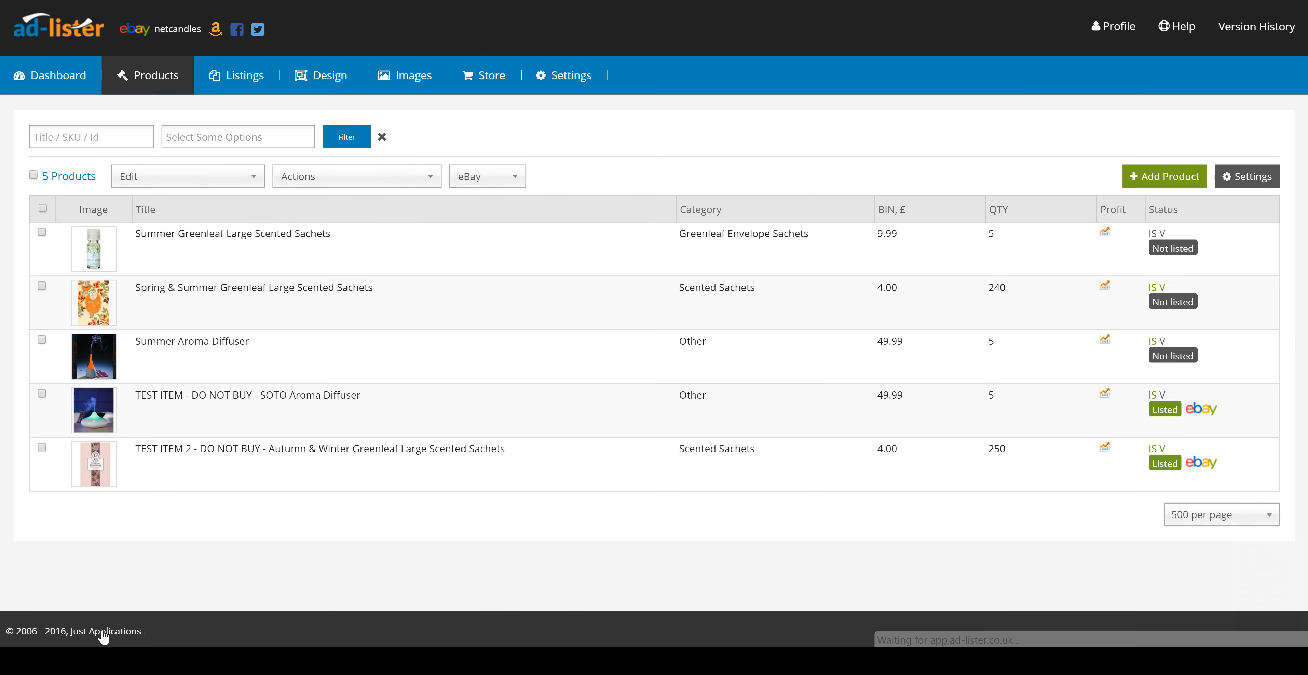